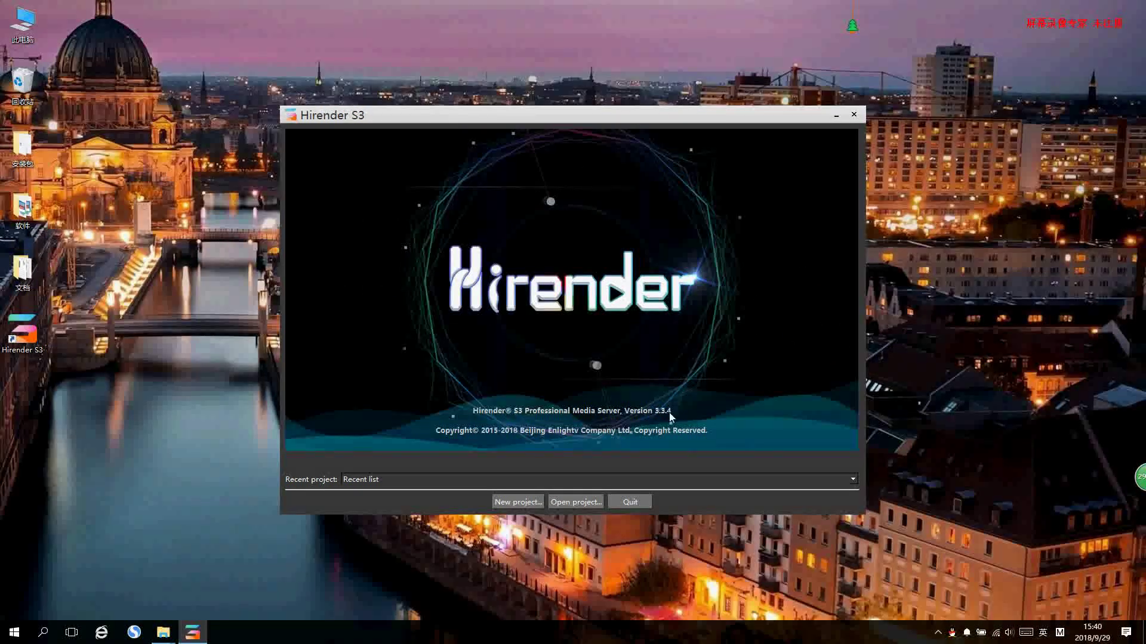
# Create a new Hirender project named Untitled on the Desktop
pyautogui.click(518, 502)
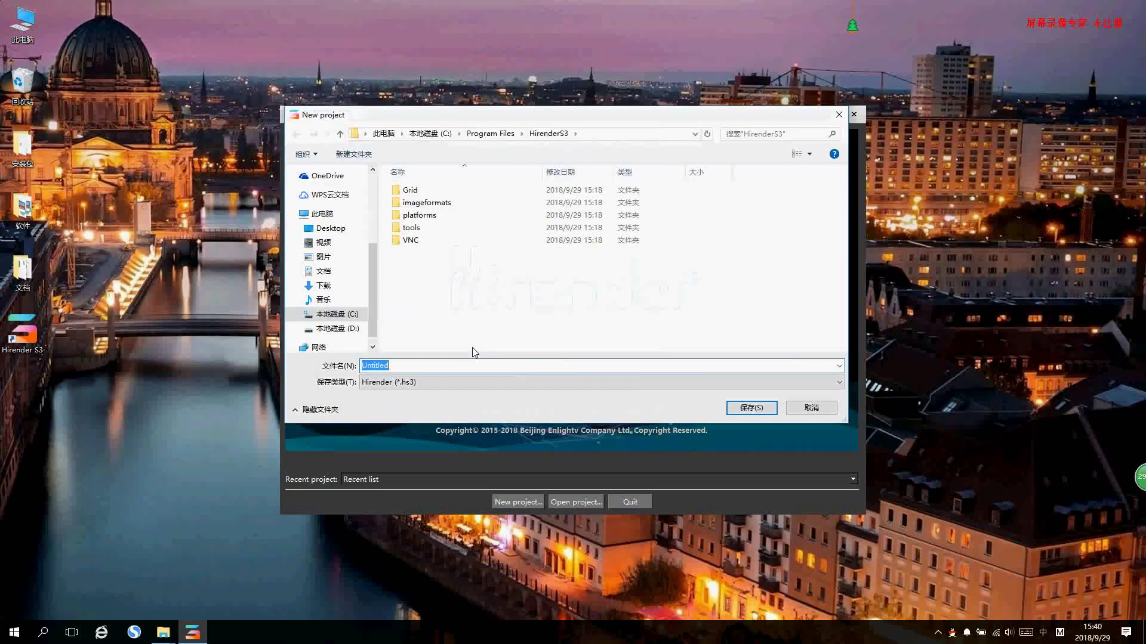
pyautogui.click(331, 228)
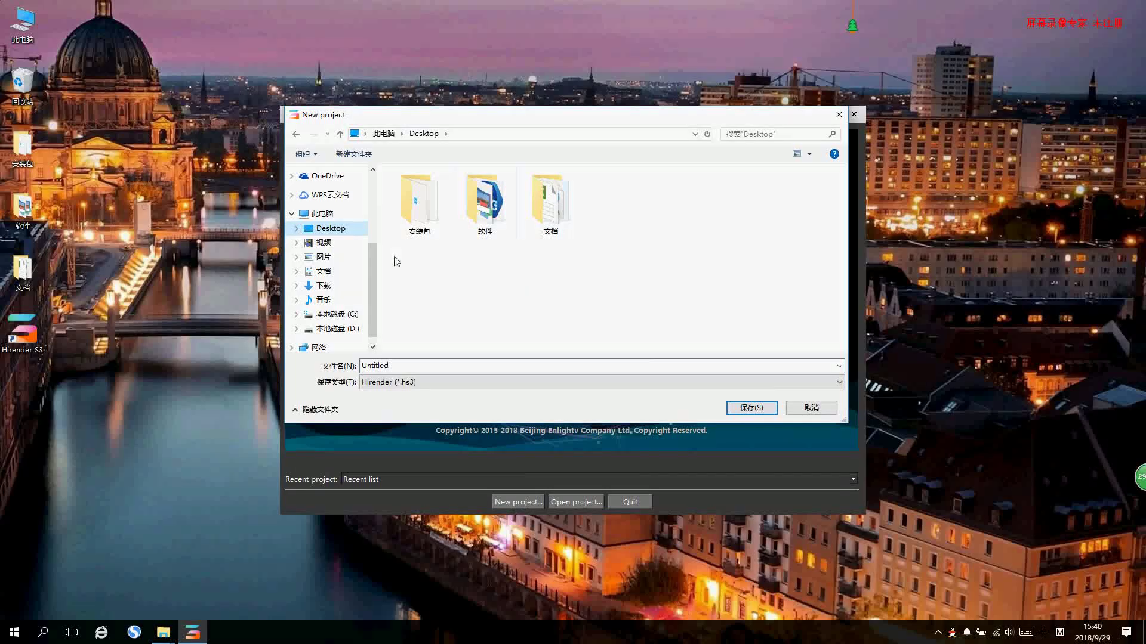
pyautogui.click(753, 407)
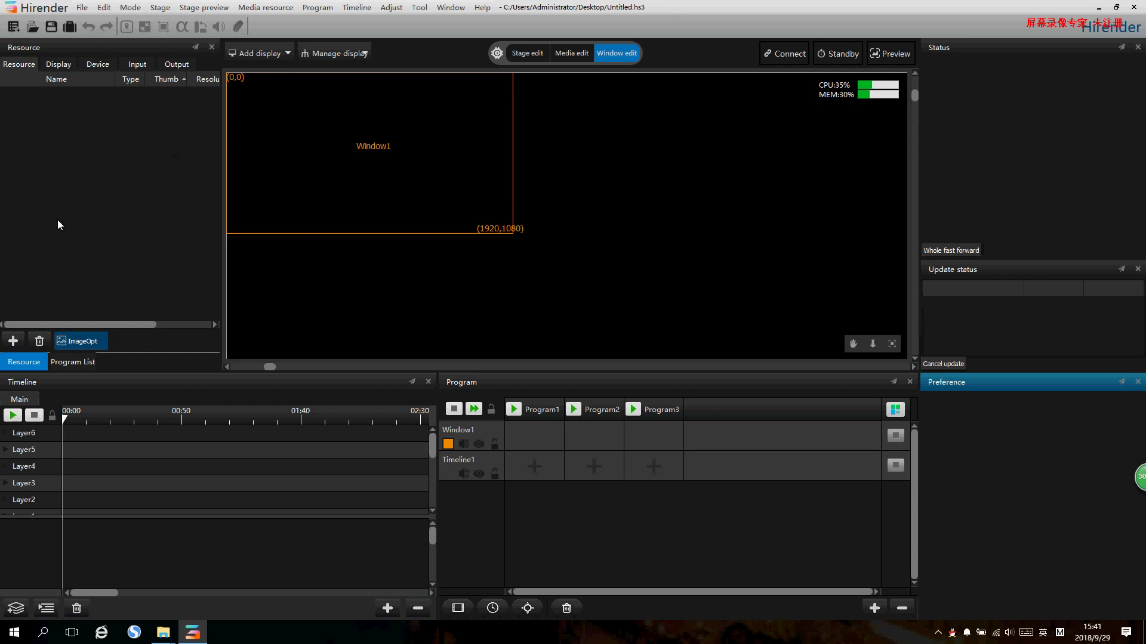
pyautogui.click(137, 65)
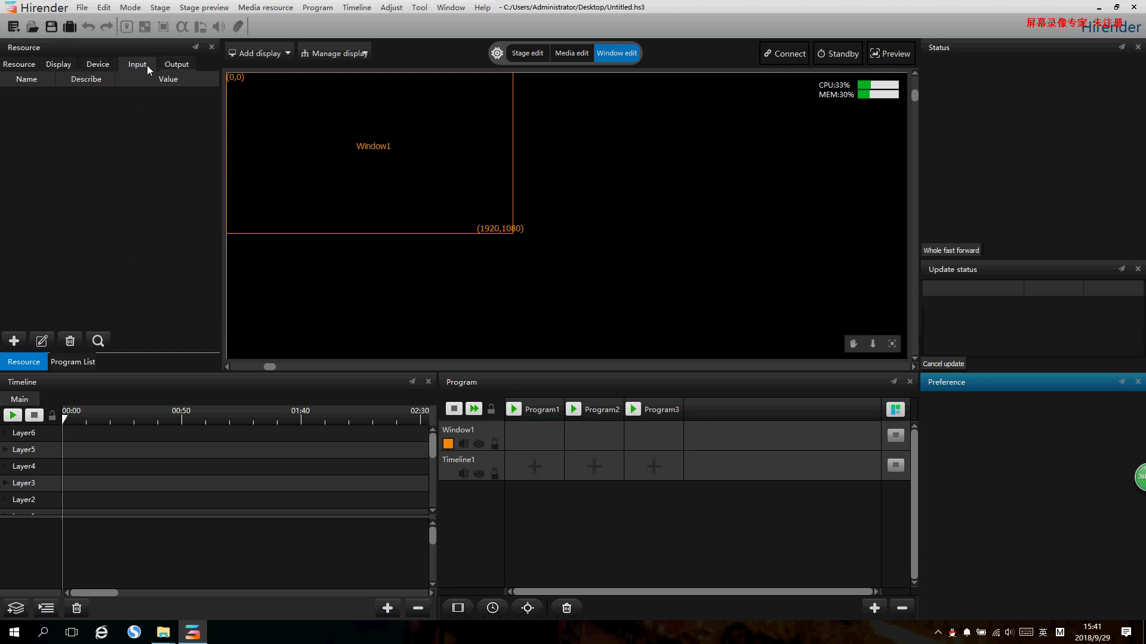
pyautogui.click(93, 66)
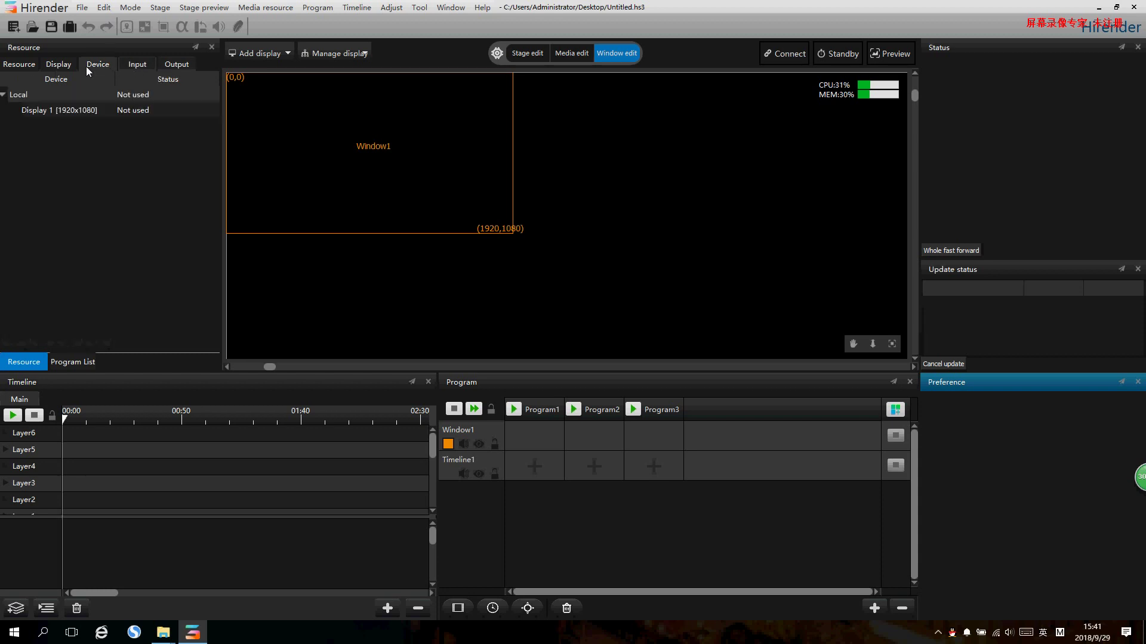
pyautogui.click(23, 64)
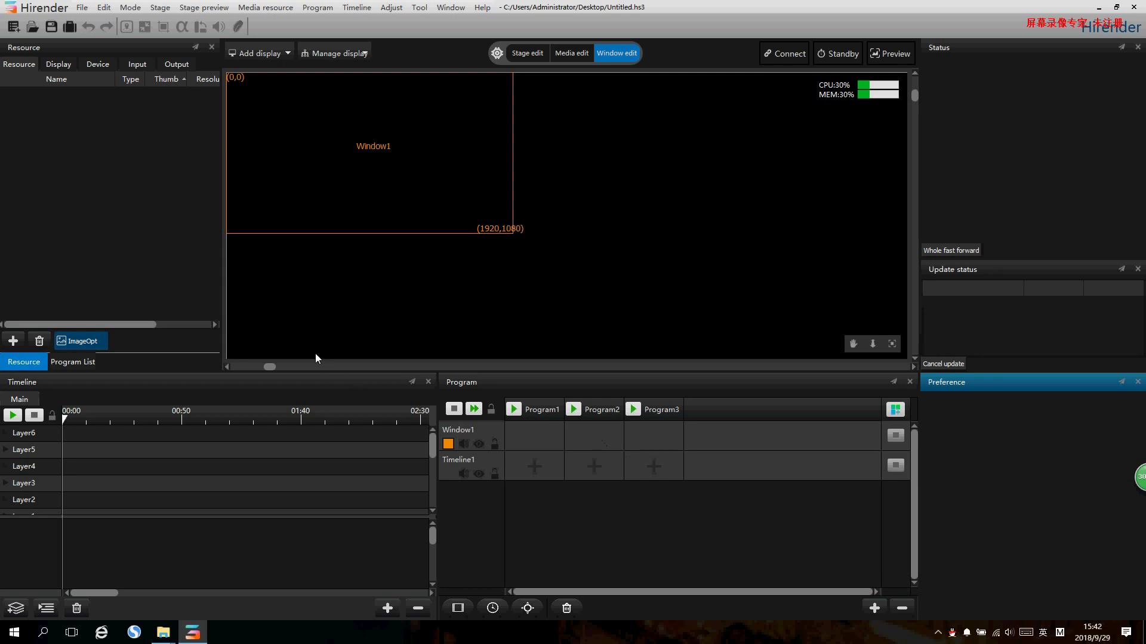
# Import the eight Chinese ink-style videos from the 公司软件\素材 folder on drive D as local resources
pyautogui.click(87, 162)
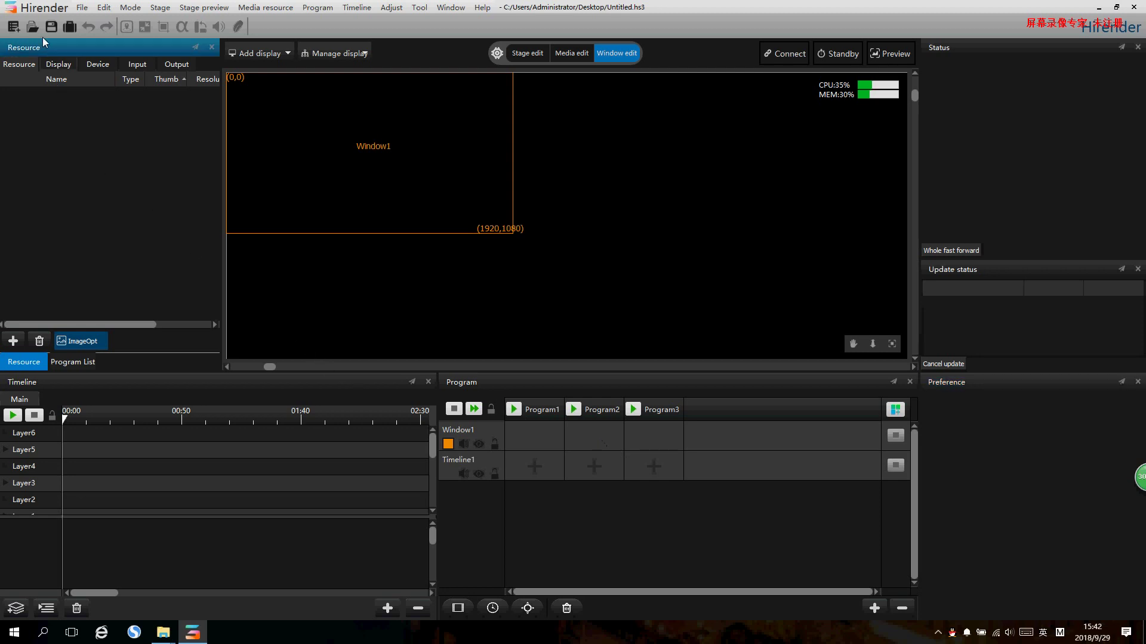
pyautogui.rightClick(59, 121)
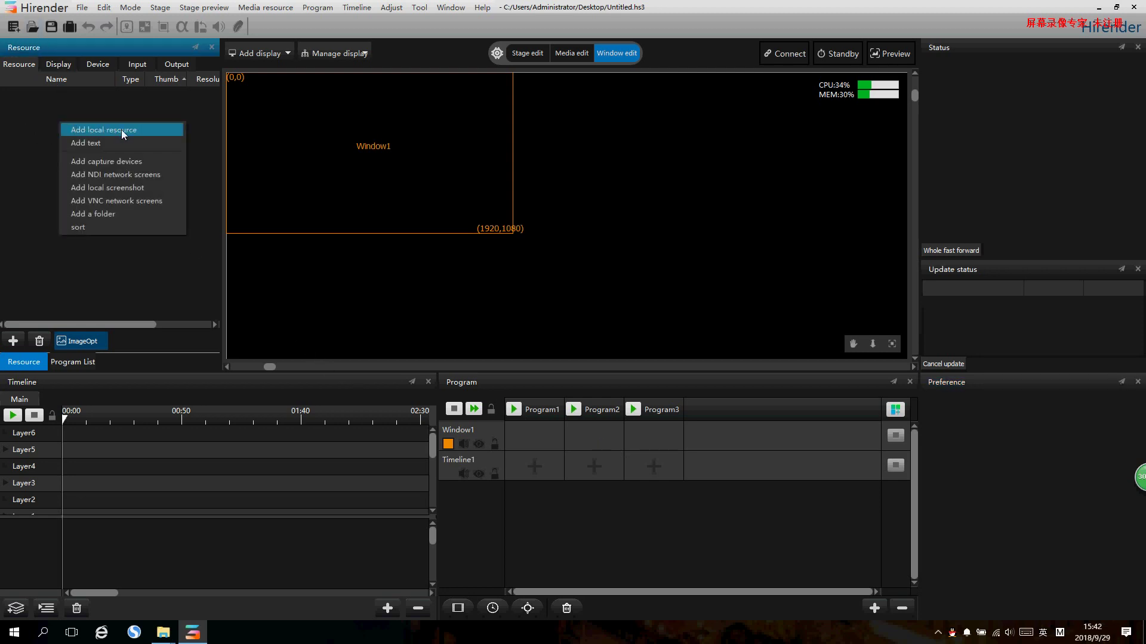
pyautogui.click(122, 130)
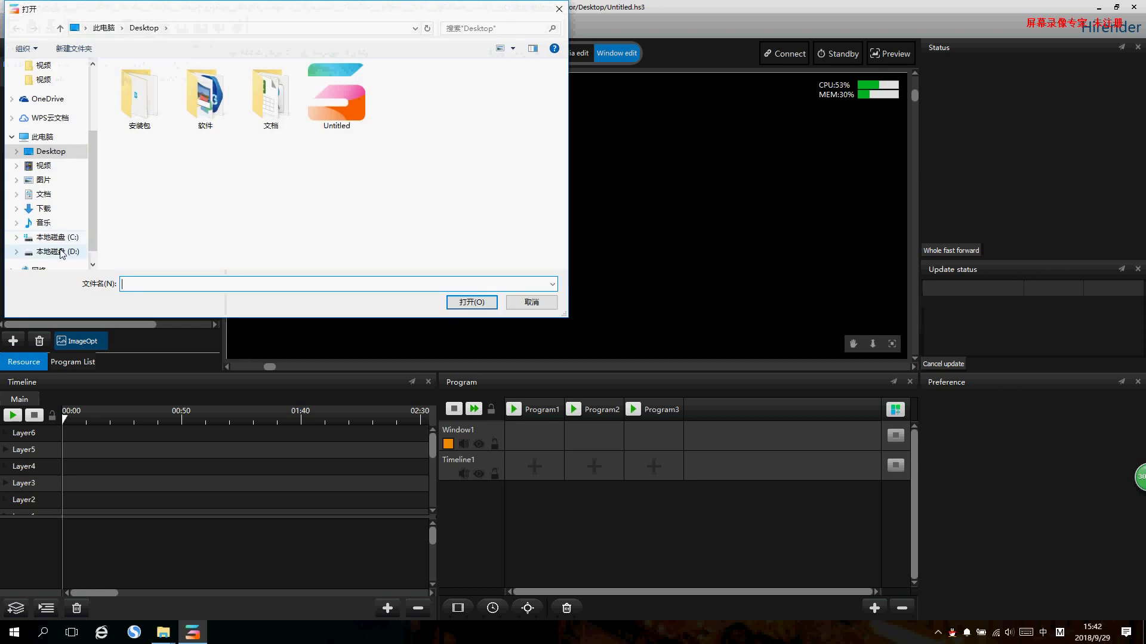
pyautogui.click(62, 251)
pyautogui.scroll(-10, 239, 191)
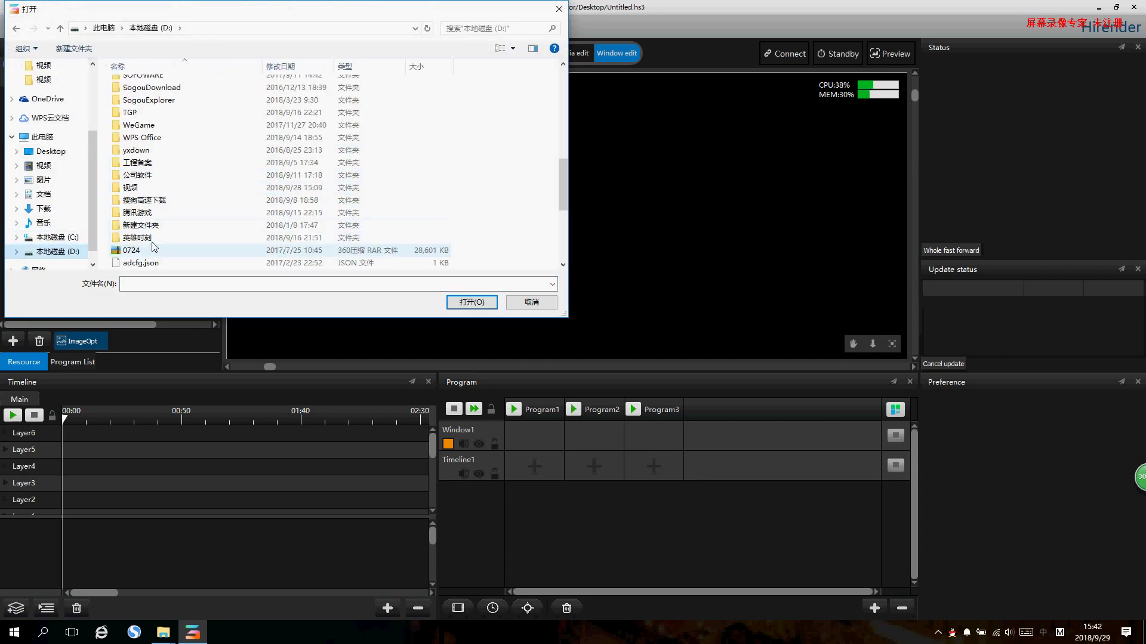
pyautogui.doubleClick(171, 176)
pyautogui.scroll(-7, 173, 200)
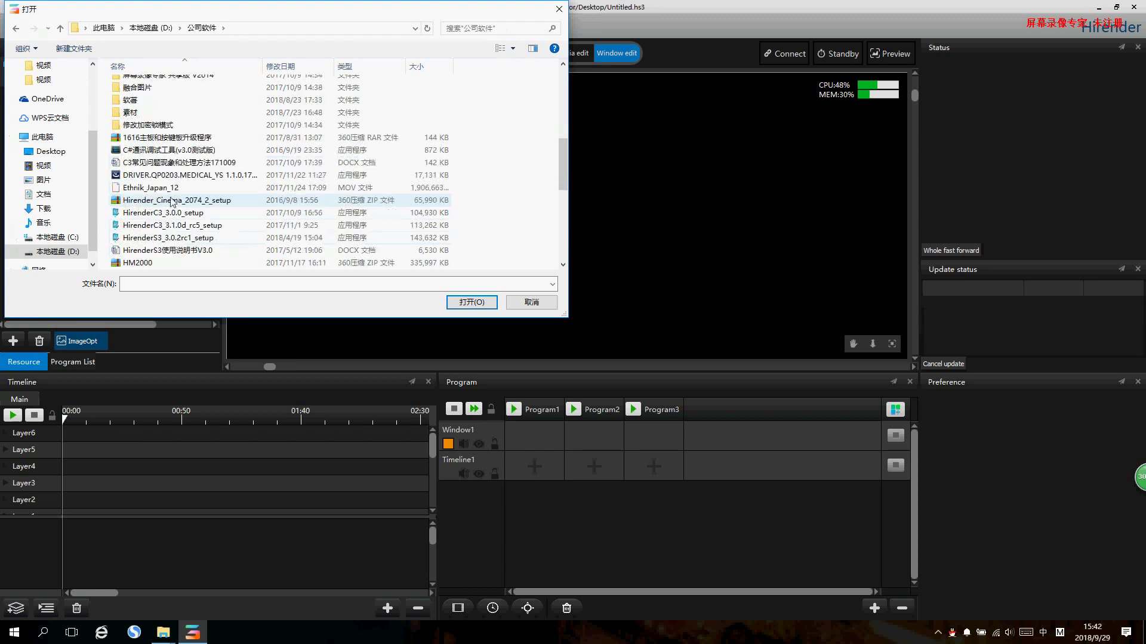
pyautogui.doubleClick(130, 112)
pyautogui.scroll(-10, 361, 252)
pyautogui.moveTo(472, 235)
pyautogui.mouseDown()
pyautogui.moveTo(267, 171)
pyautogui.moveTo(132, 149)
pyautogui.mouseUp()
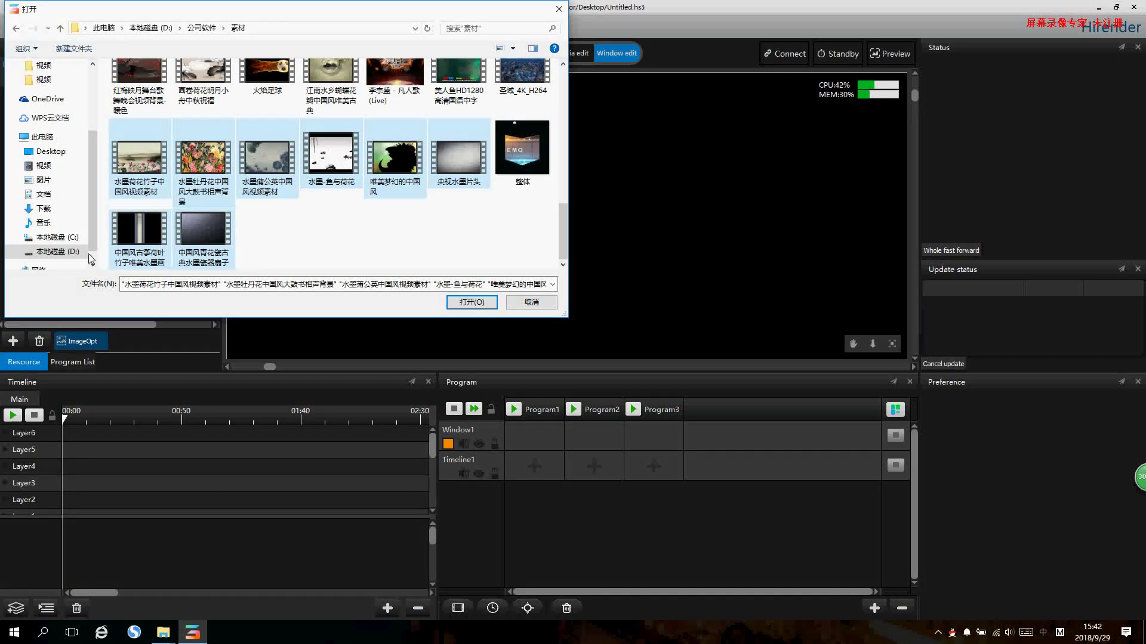
pyautogui.click(471, 302)
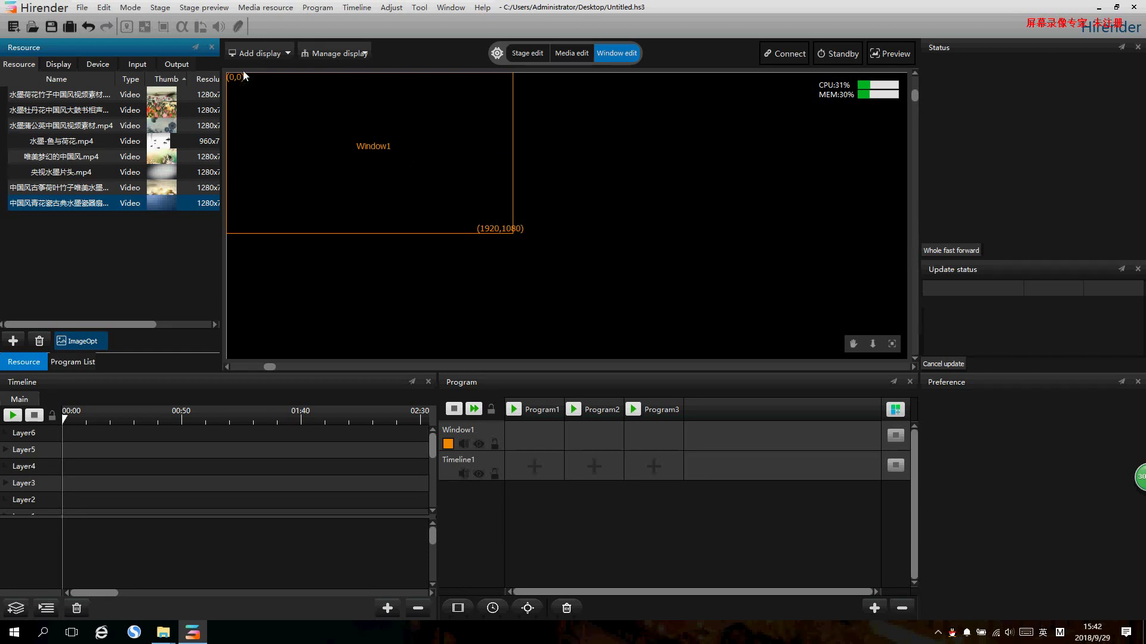
# Add the connected 1920 x 1080 display 1 to the stage as a local display
pyautogui.click(253, 53)
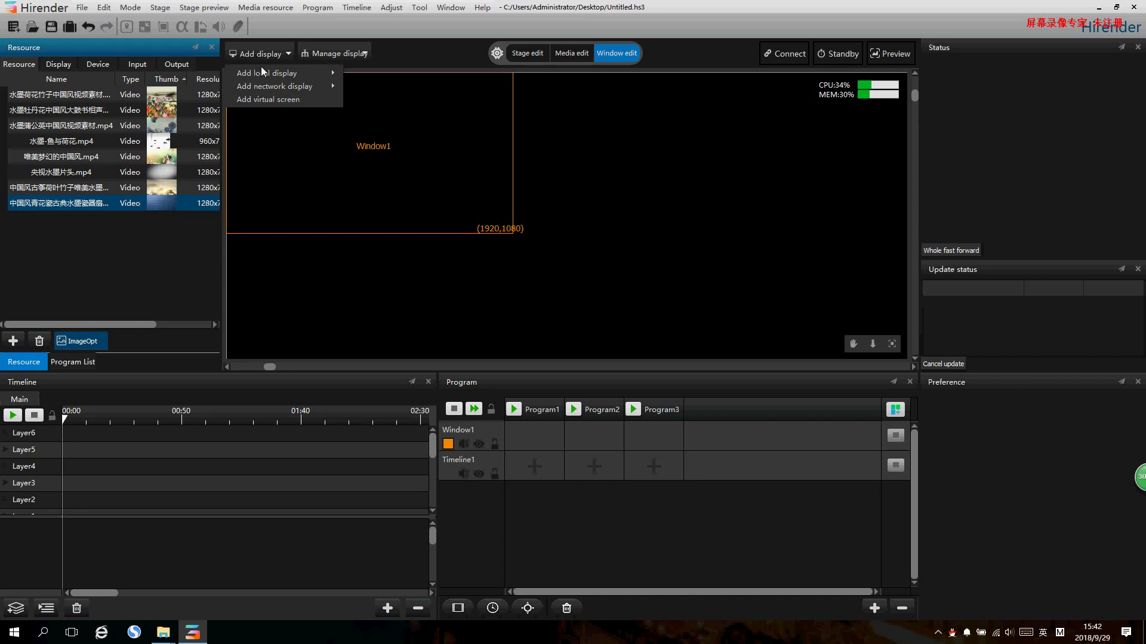
pyautogui.moveTo(266, 77)
pyautogui.click(397, 85)
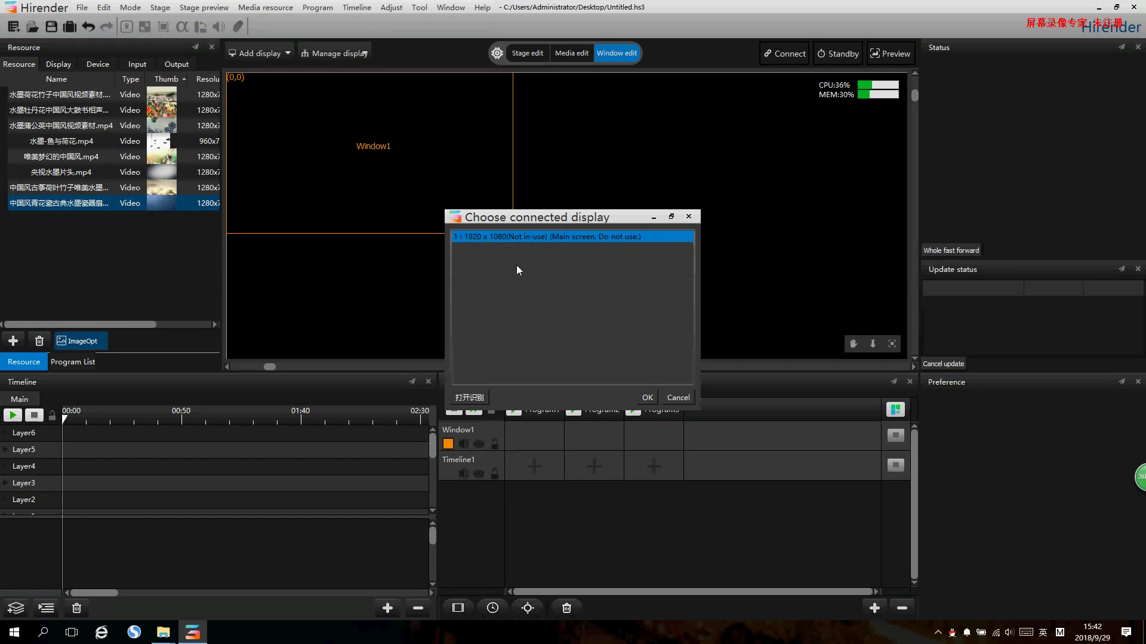
pyautogui.click(646, 397)
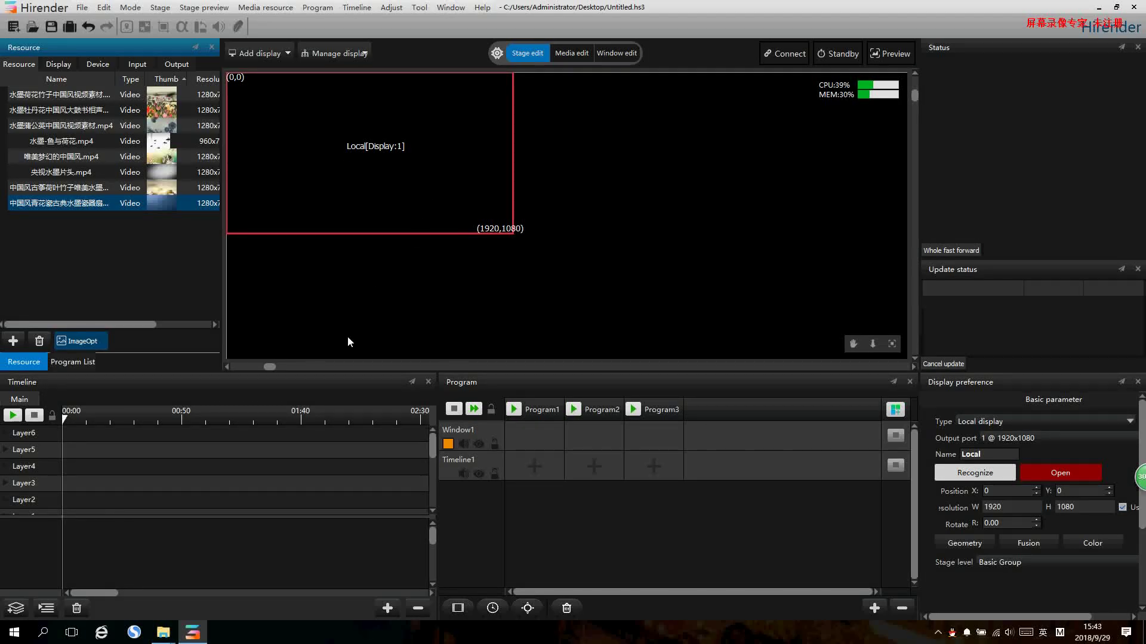
# Dock the Program panel onto the Timeline panel so that both share one tabbed area
pyautogui.click(138, 478)
pyautogui.moveTo(104, 593); pyautogui.dragTo(78, 589)
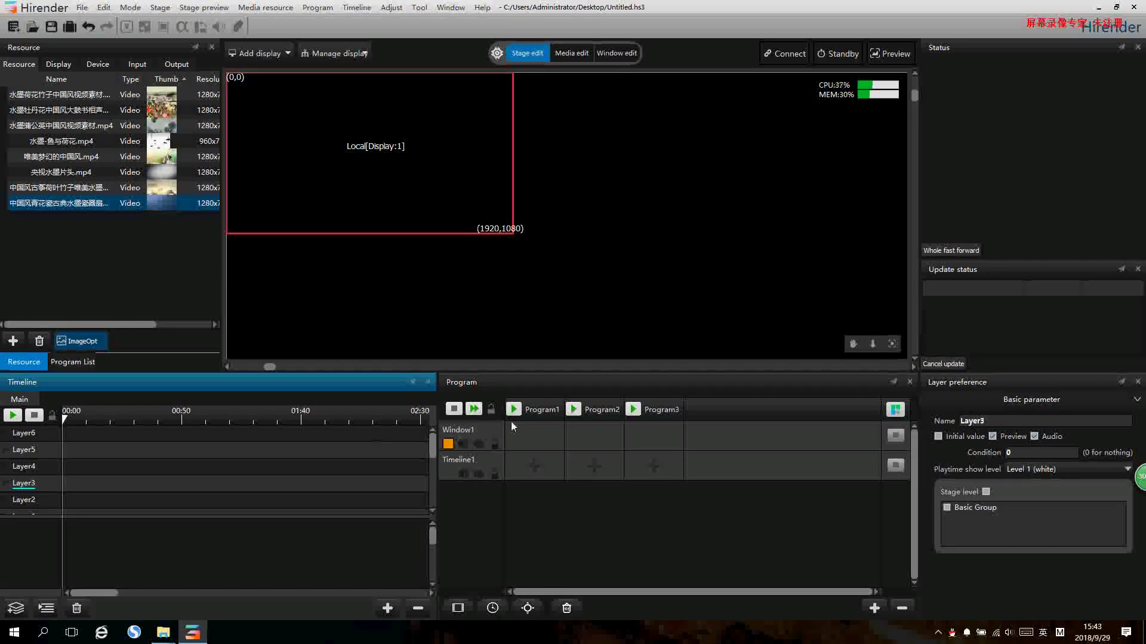
pyautogui.click(583, 382)
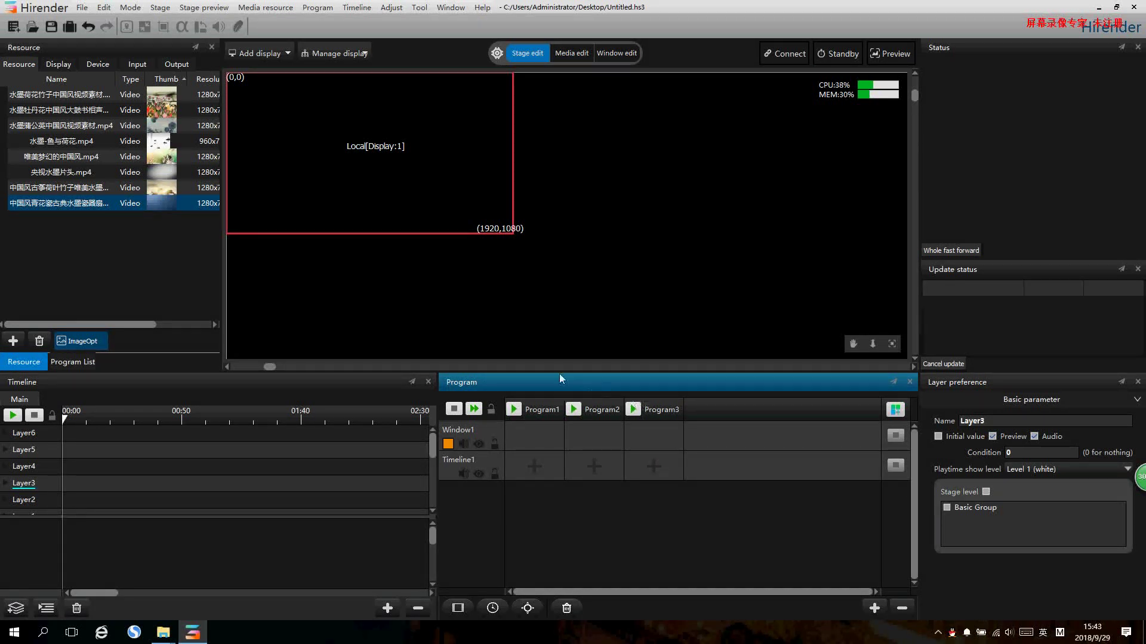
pyautogui.moveTo(575, 379); pyautogui.dragTo(285, 395)
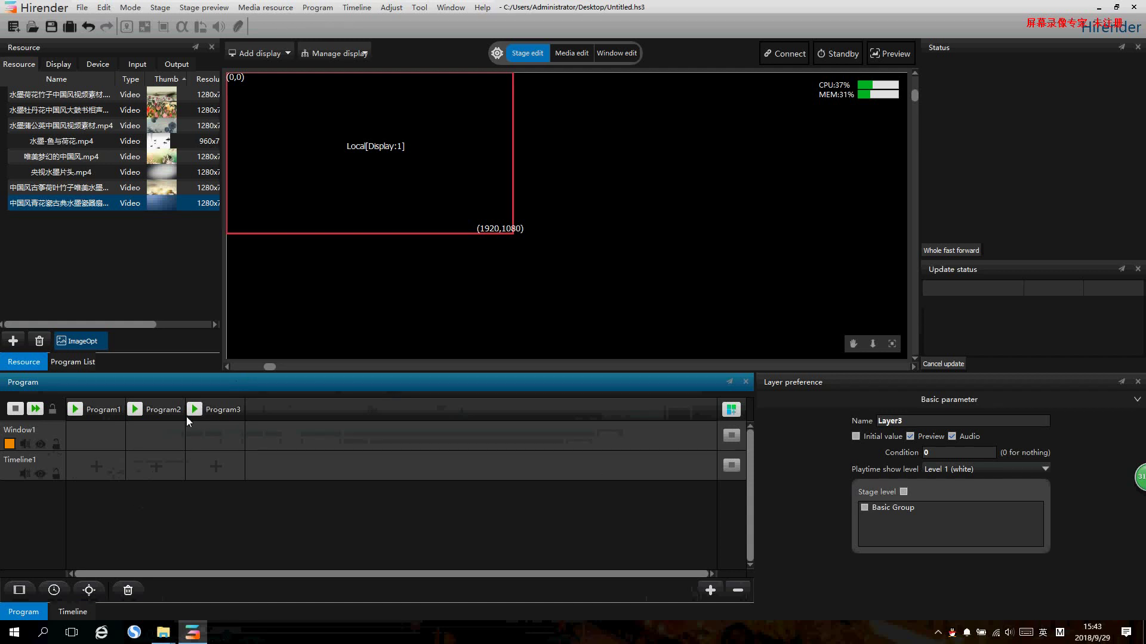
# Add three more windows and three more program columns to the program grid
pyautogui.click(18, 591)
pyautogui.click(18, 591)
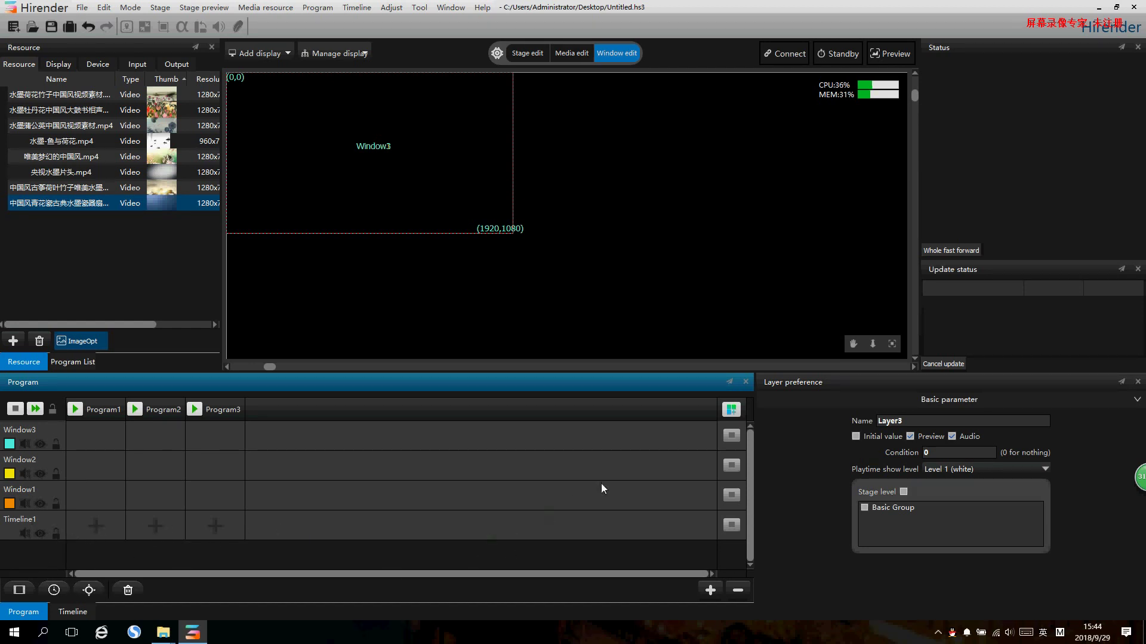
pyautogui.doubleClick(732, 411)
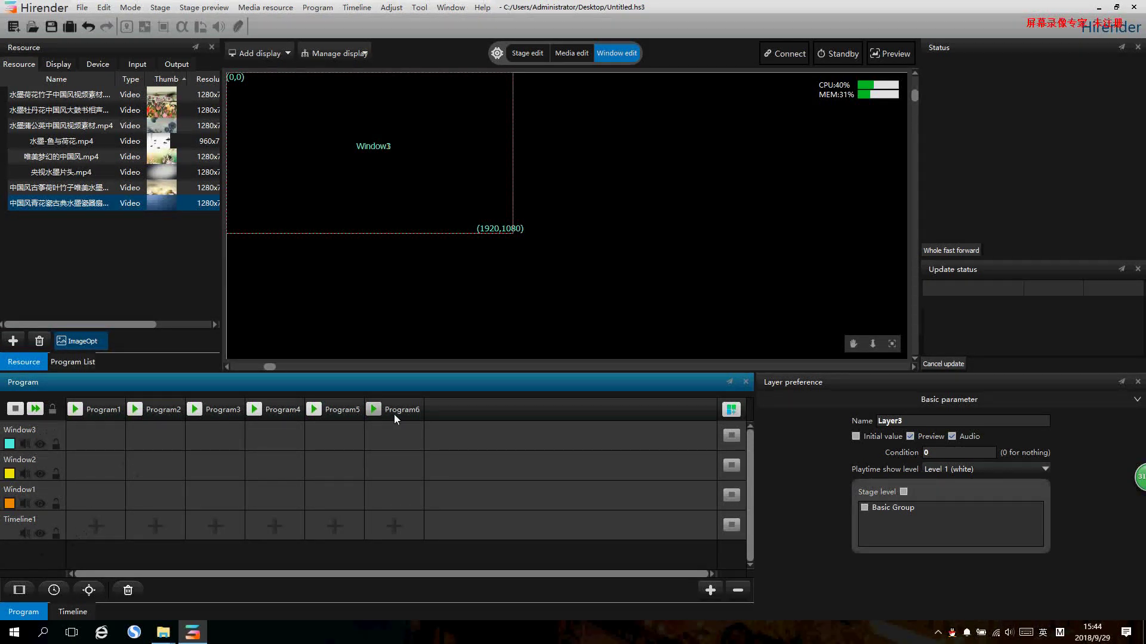
pyautogui.click(19, 590)
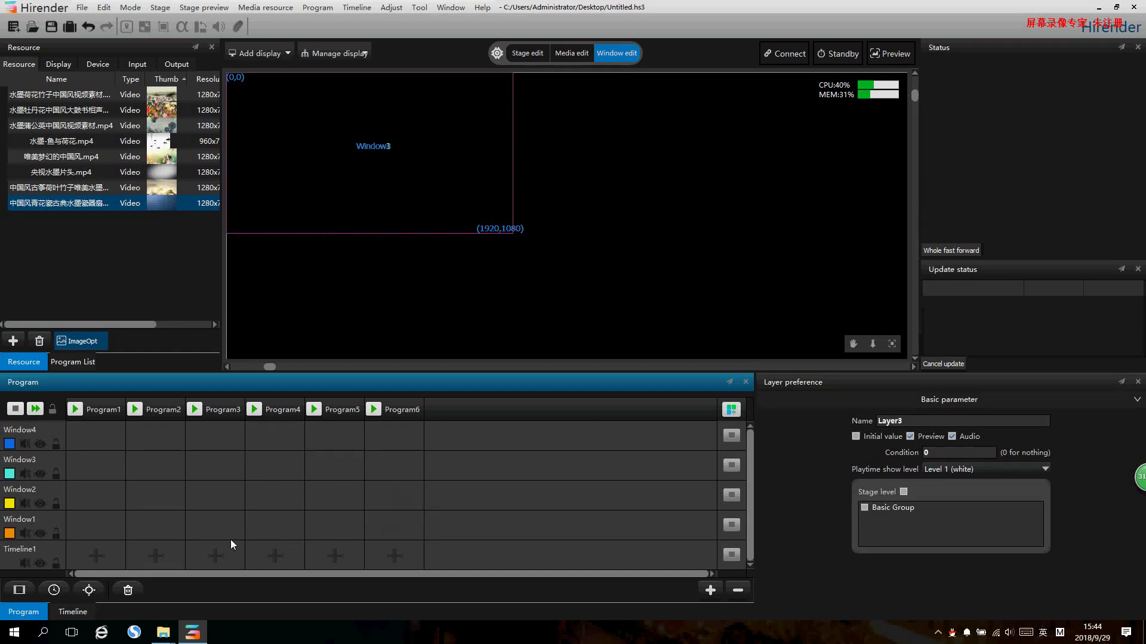
# Rename Window4 as 123
pyautogui.click(44, 427)
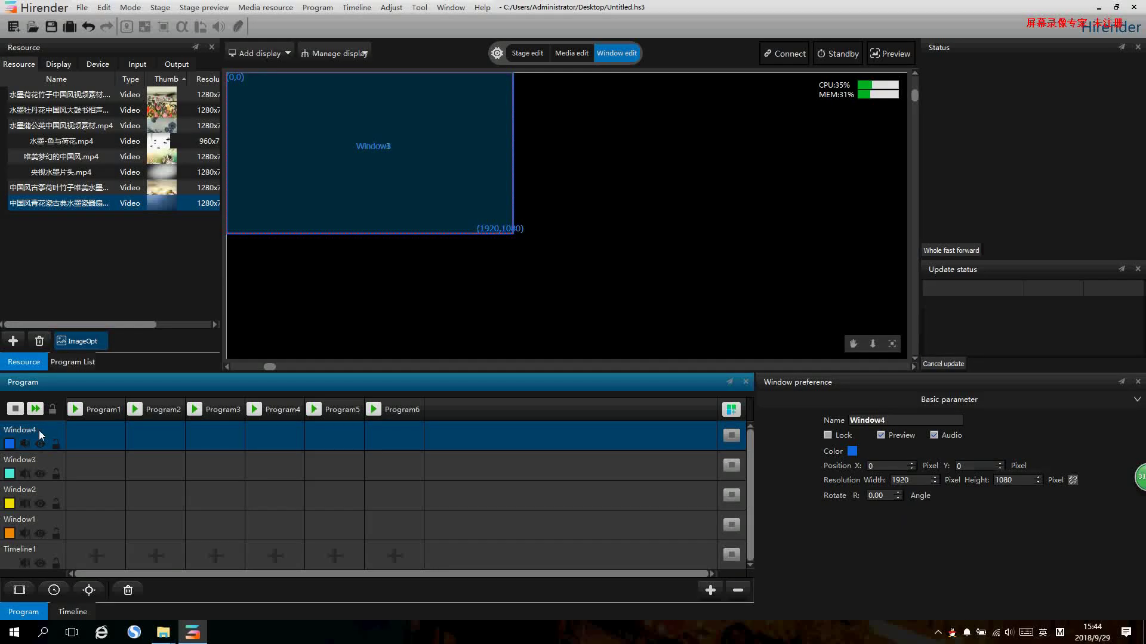
pyautogui.click(893, 422)
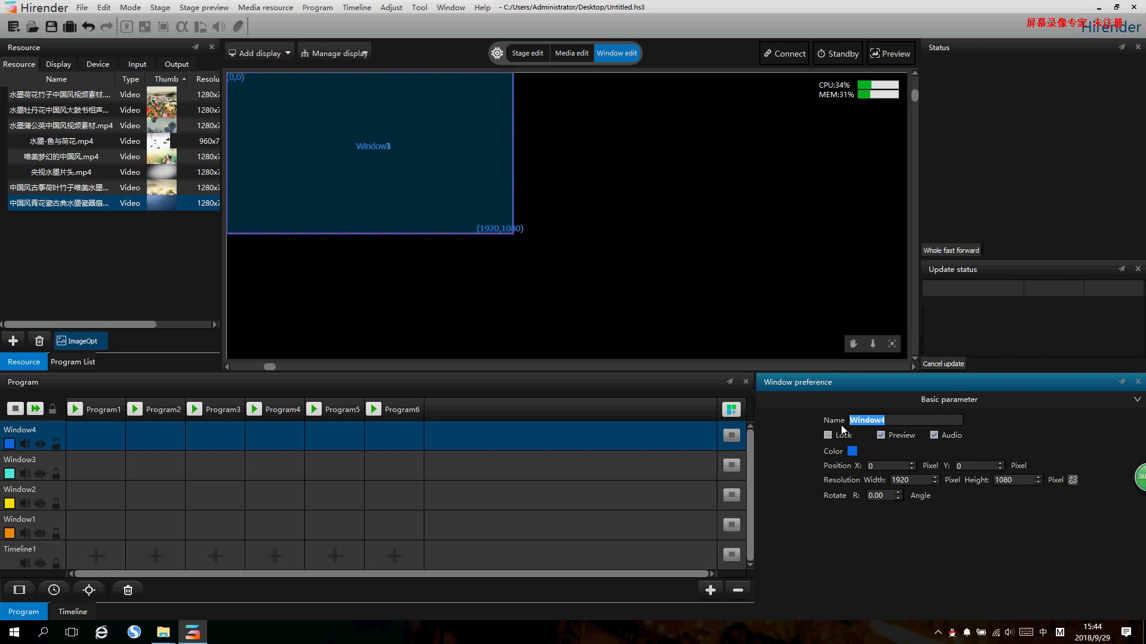
pyautogui.press('shift')
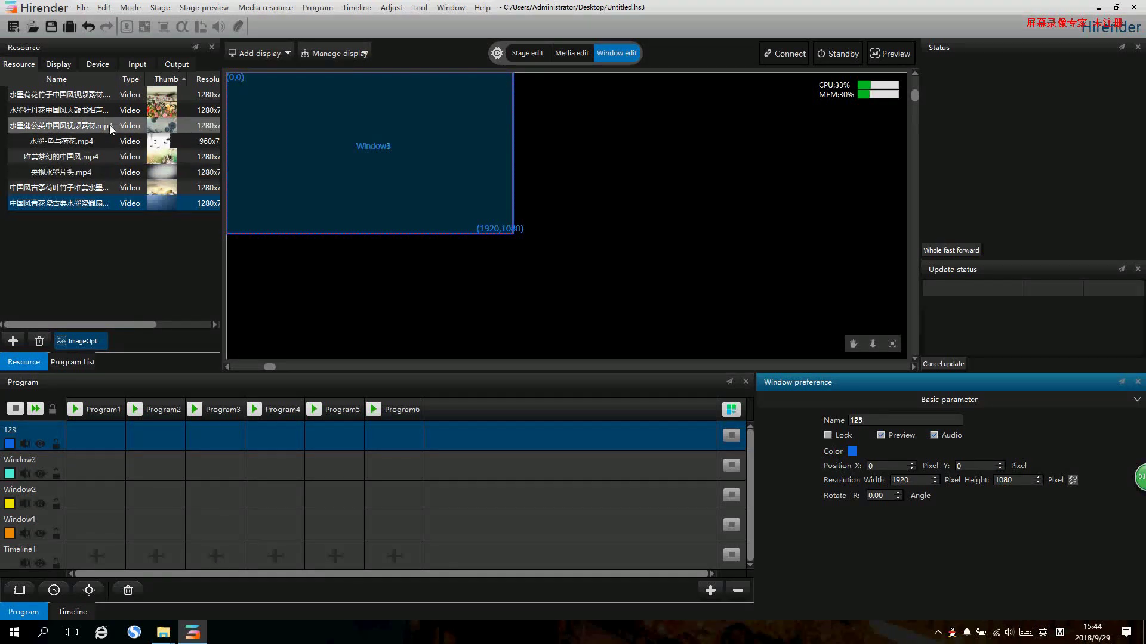
# Place the 水墨牡丹花 peony video in the Program1 cell of window 123 and play Program1
pyautogui.click(89, 336)
pyautogui.moveTo(83, 440); pyautogui.dragTo(87, 441)
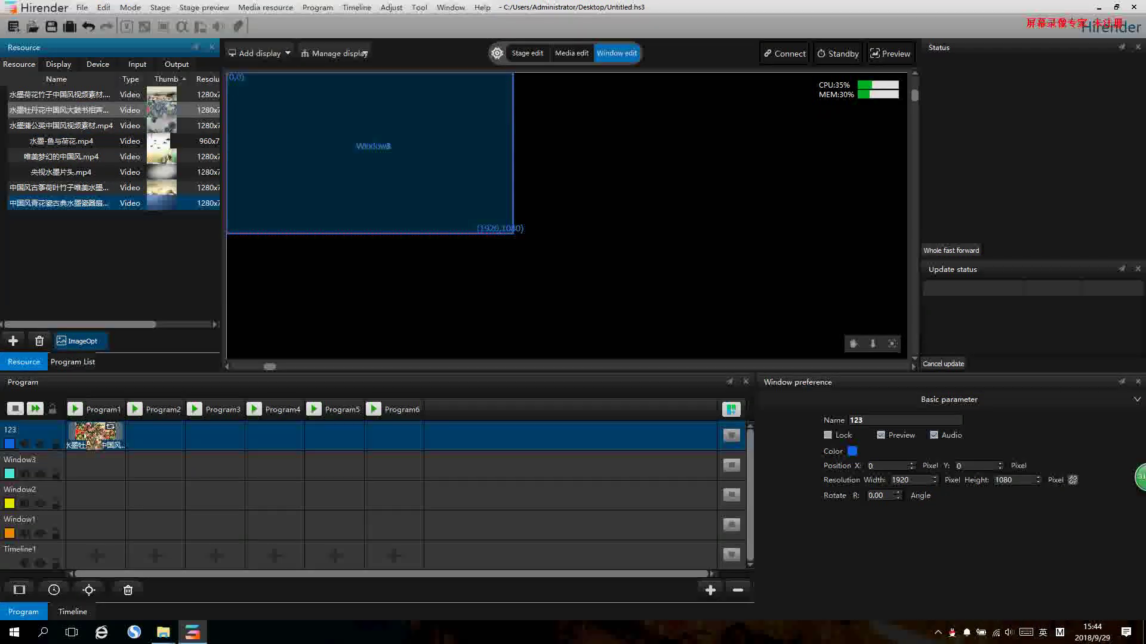
pyautogui.click(75, 410)
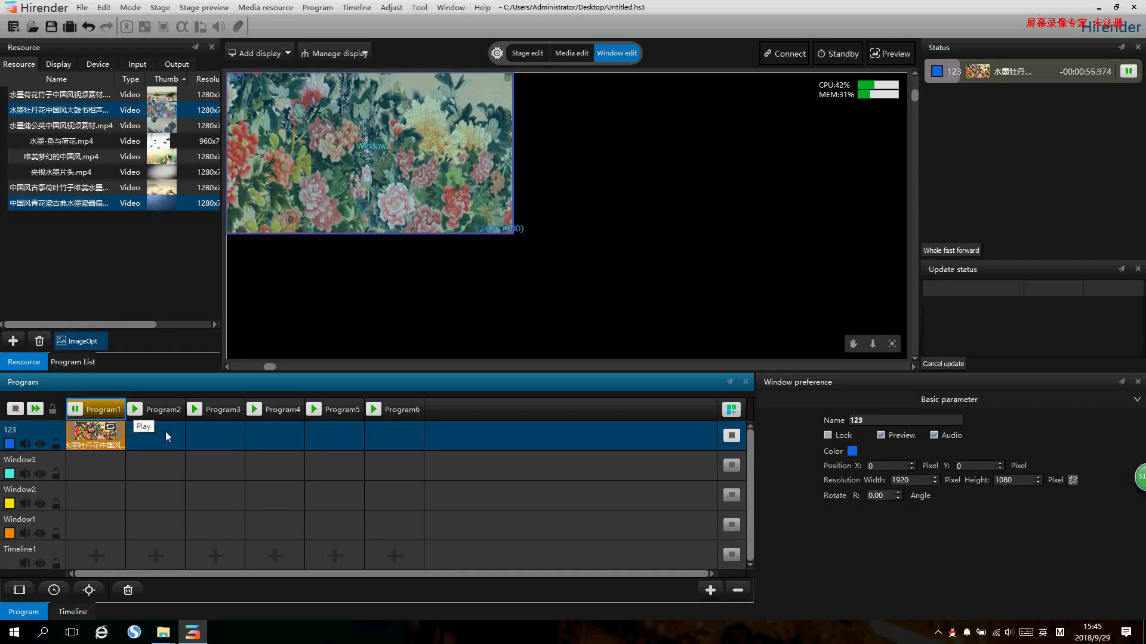
# Set Window3's resolution width to 500 pixels and rename the window as 1
pyautogui.click(41, 459)
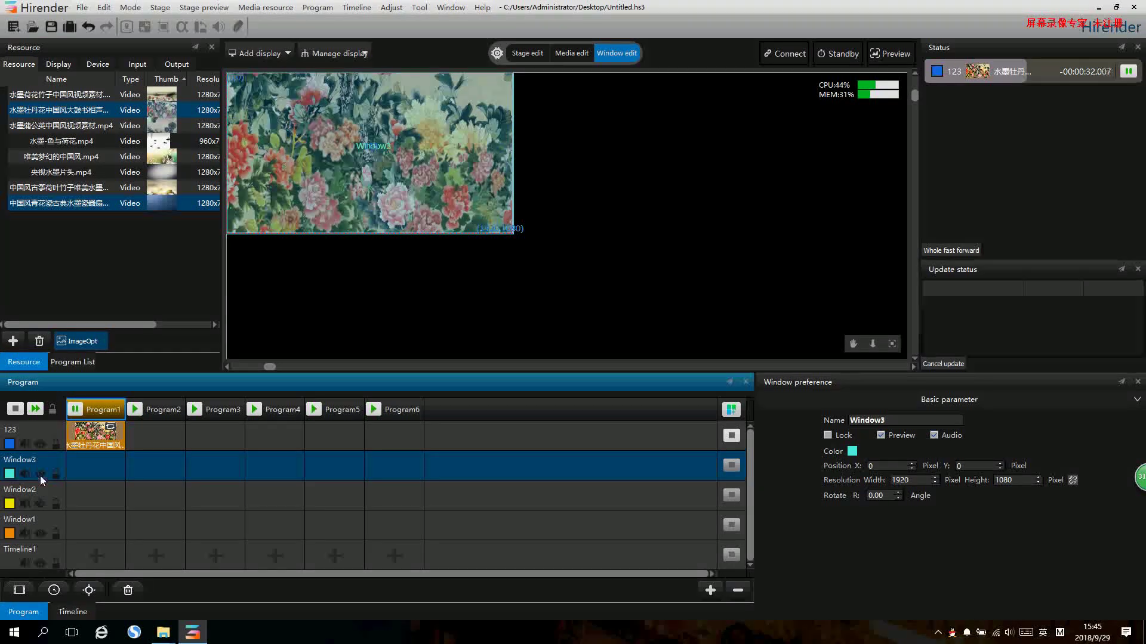
pyautogui.doubleClick(905, 481)
pyautogui.write('500')
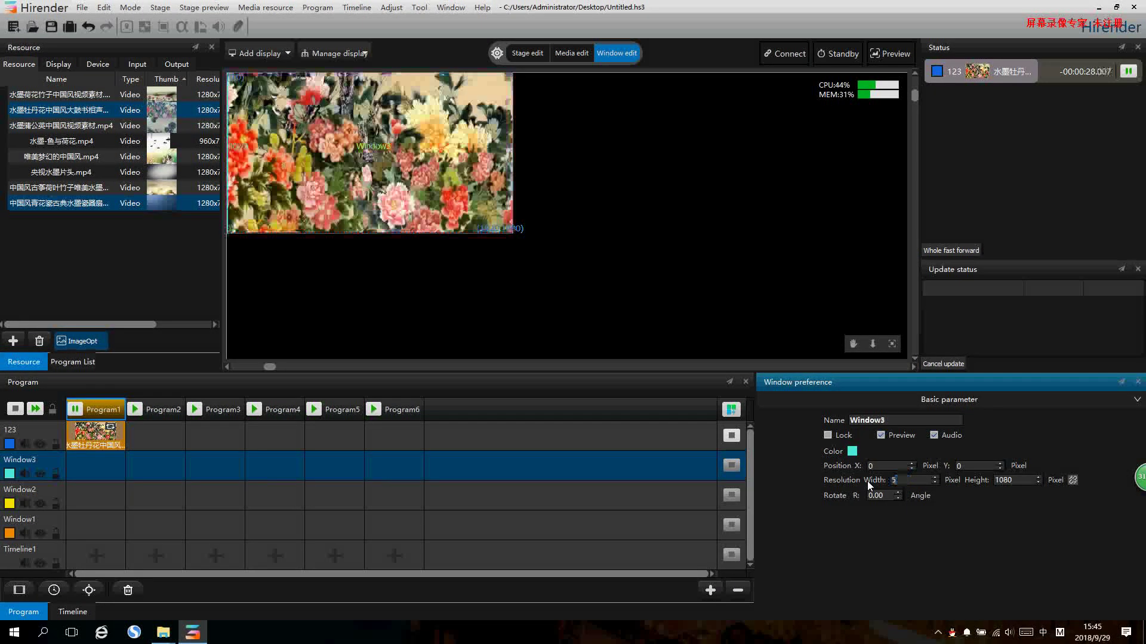
pyautogui.doubleClick(919, 421)
pyautogui.write('1')
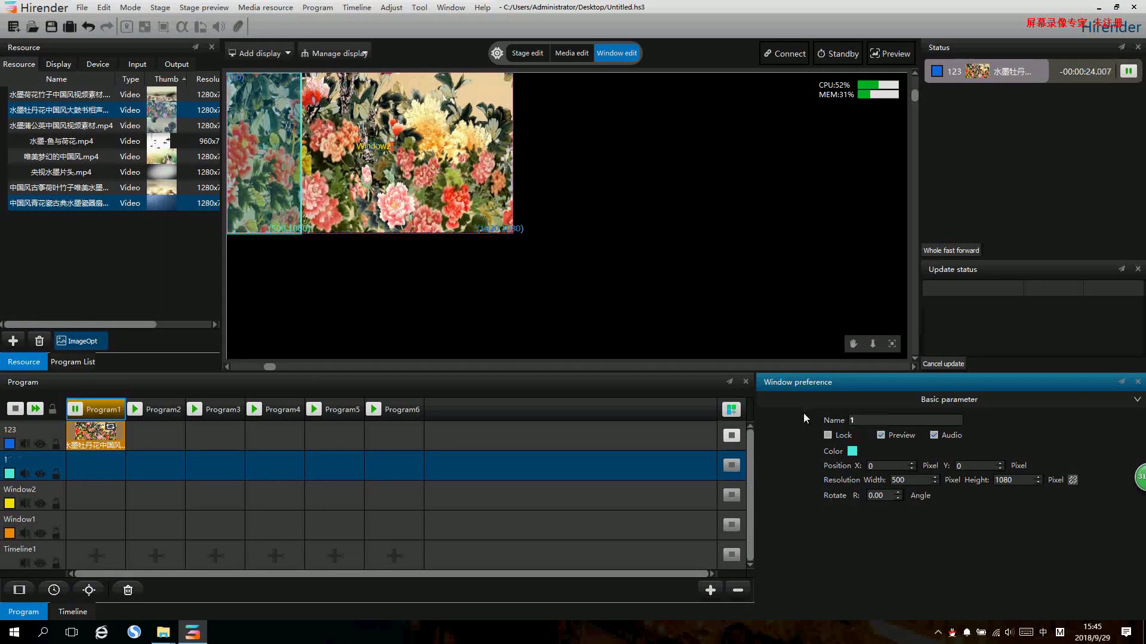
pyautogui.moveTo(278, 172); pyautogui.dragTo(279, 170)
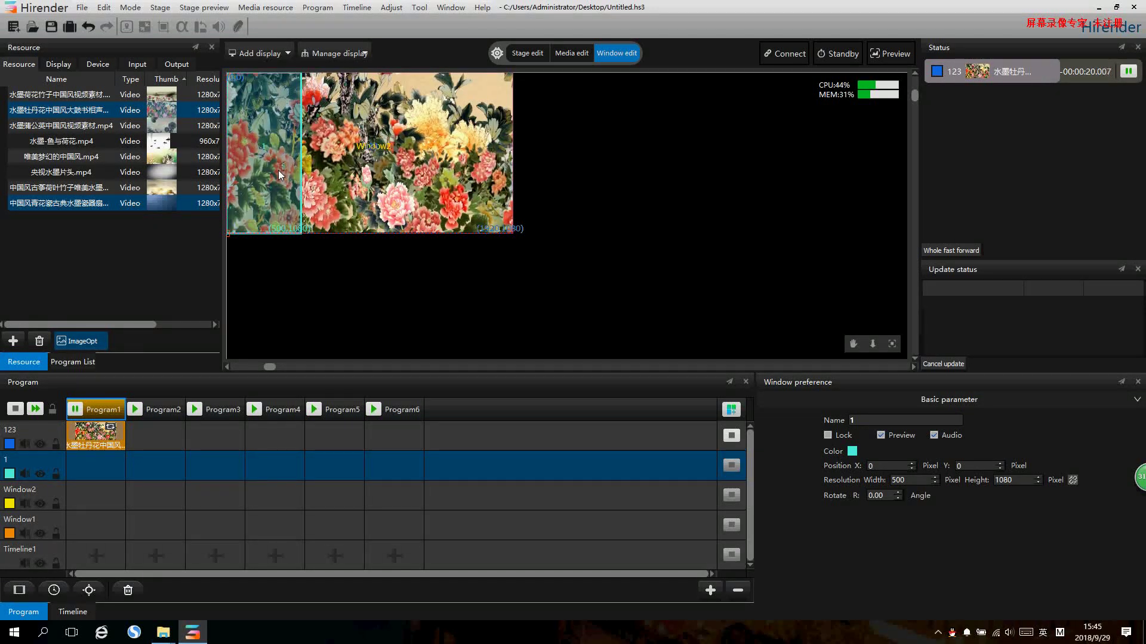
pyautogui.scroll(1, 292, 286)
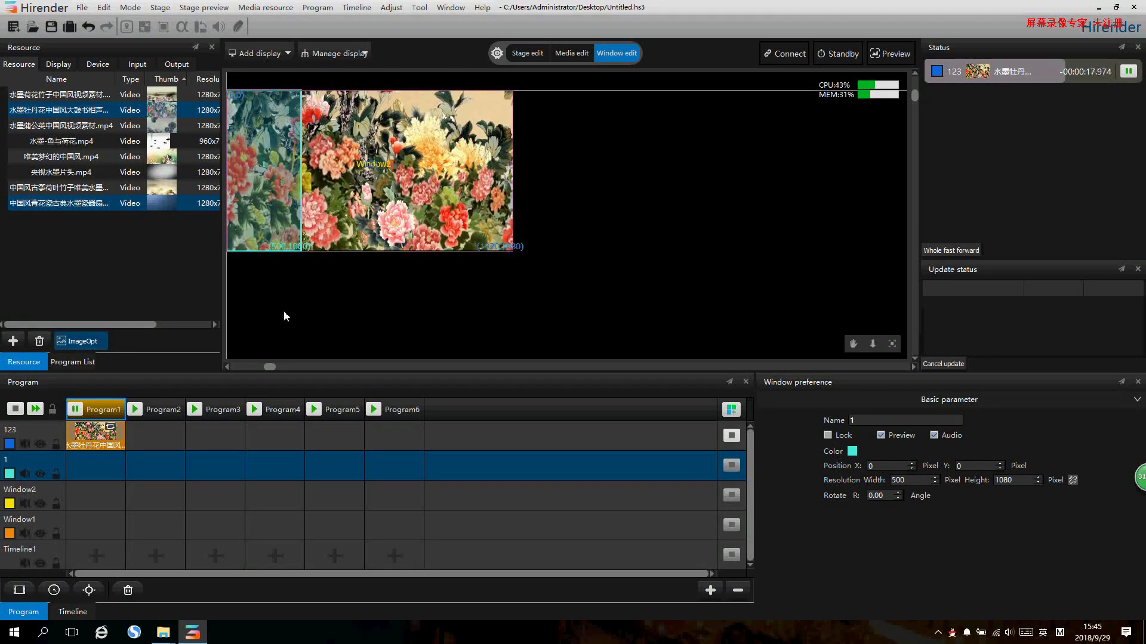
pyautogui.click(226, 367)
pyautogui.moveTo(297, 177)
pyautogui.mouseDown()
pyautogui.moveTo(321, 197)
pyautogui.moveTo(297, 177)
pyautogui.mouseUp()
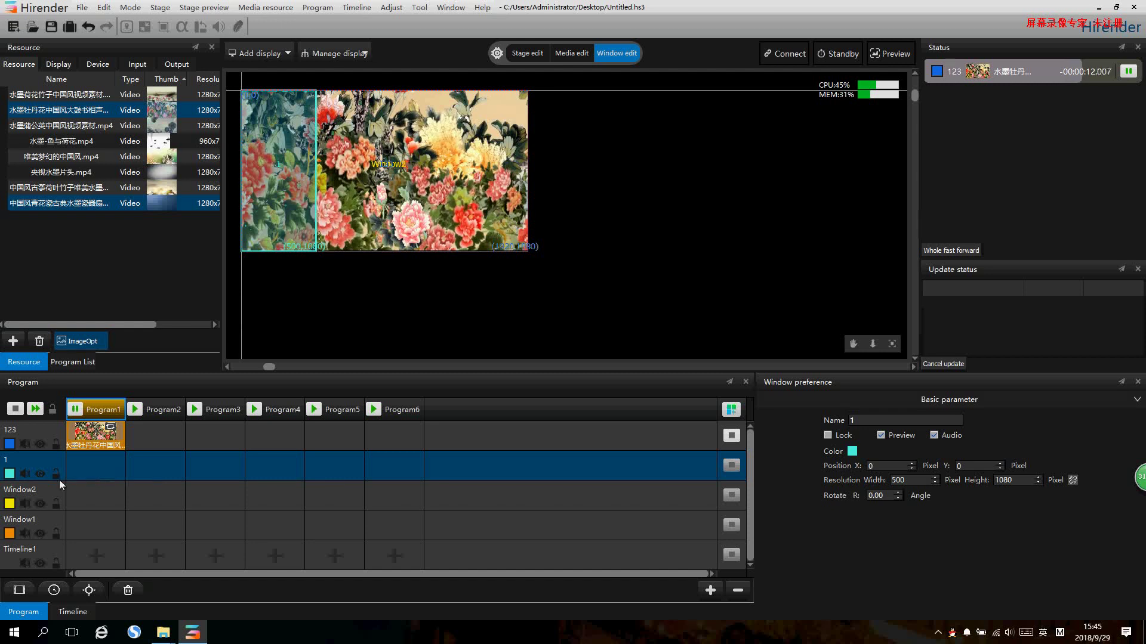
# Rename Window2 as 2
pyautogui.click(40, 492)
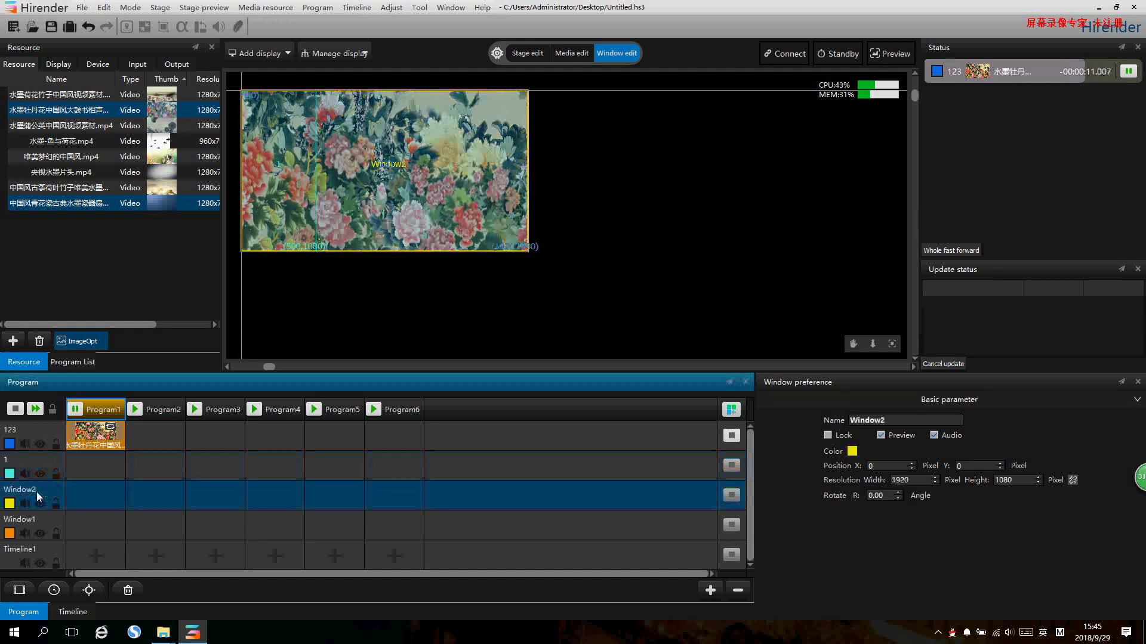
pyautogui.doubleClick(883, 420)
pyautogui.write('2')
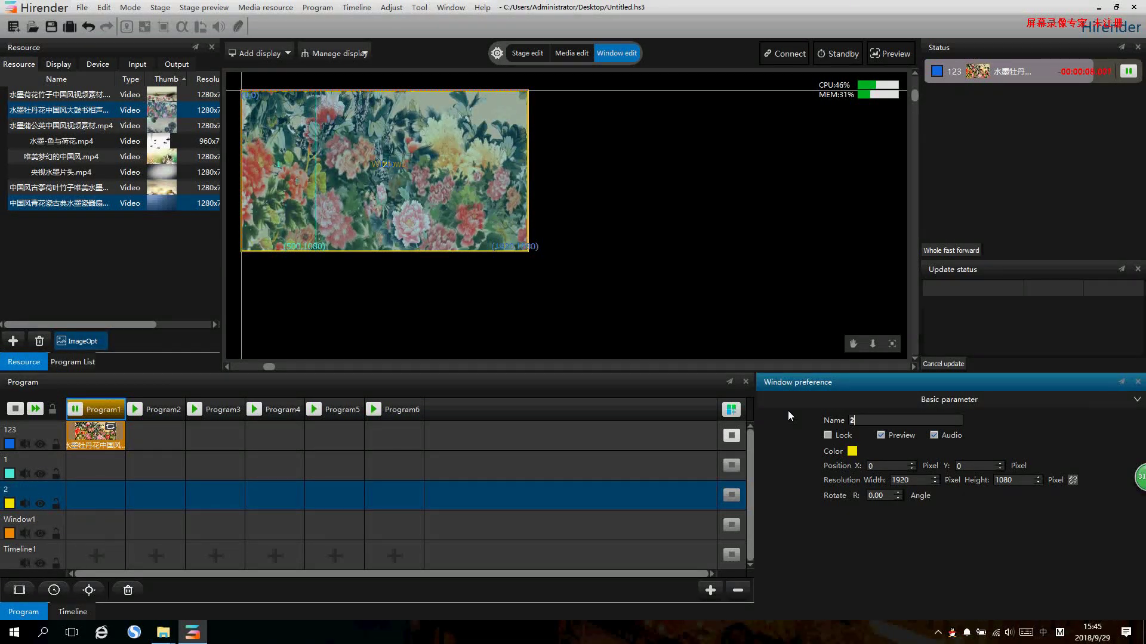
# Set window 2's resolution width to 920 pixels and move it to X position 500, beside window 1
pyautogui.click(894, 480)
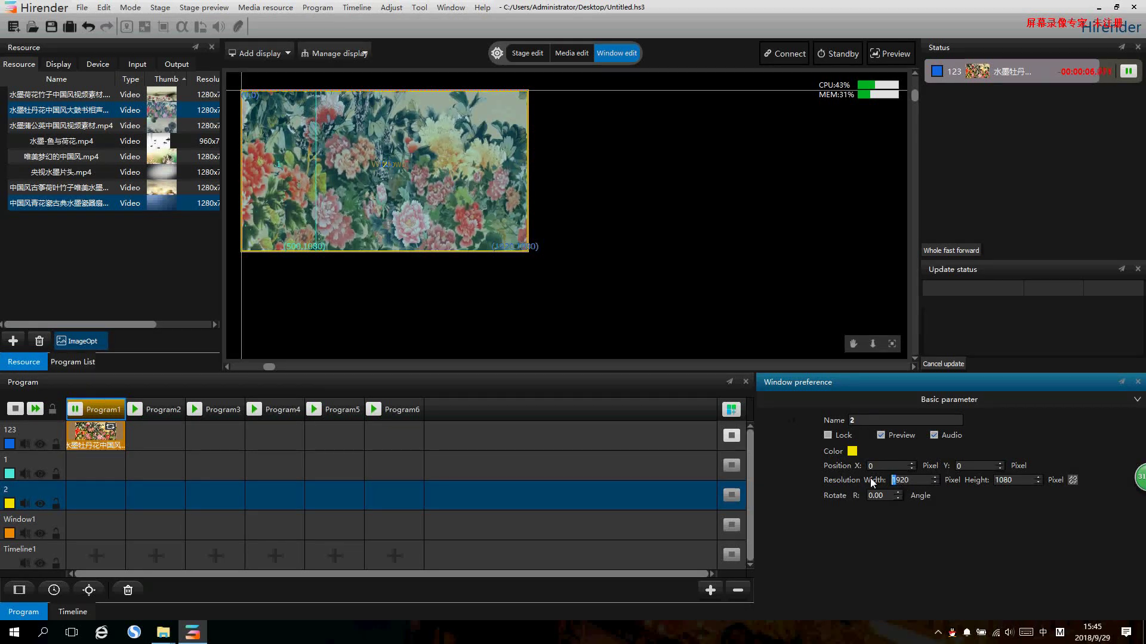
pyautogui.press('BackSpace')
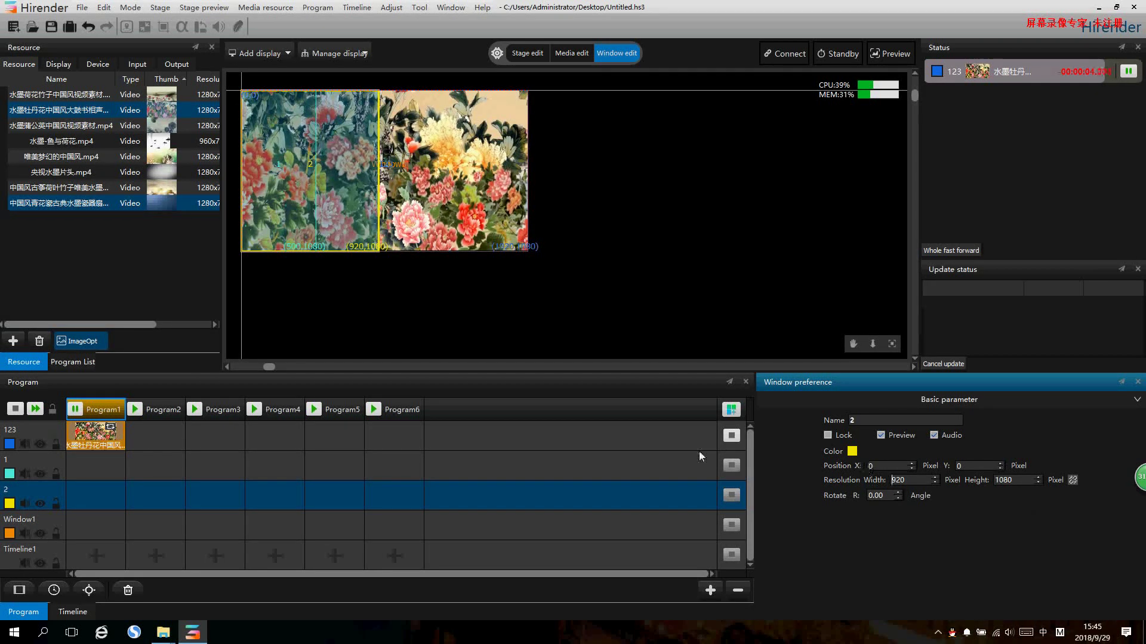
pyautogui.moveTo(335, 185); pyautogui.dragTo(413, 185)
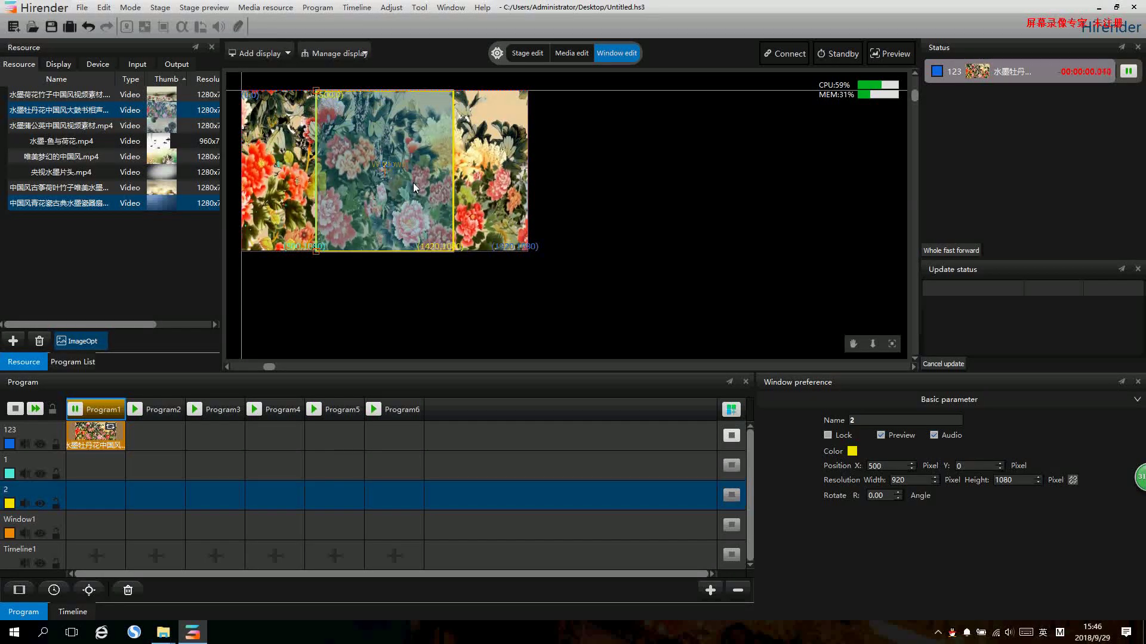
pyautogui.click(385, 292)
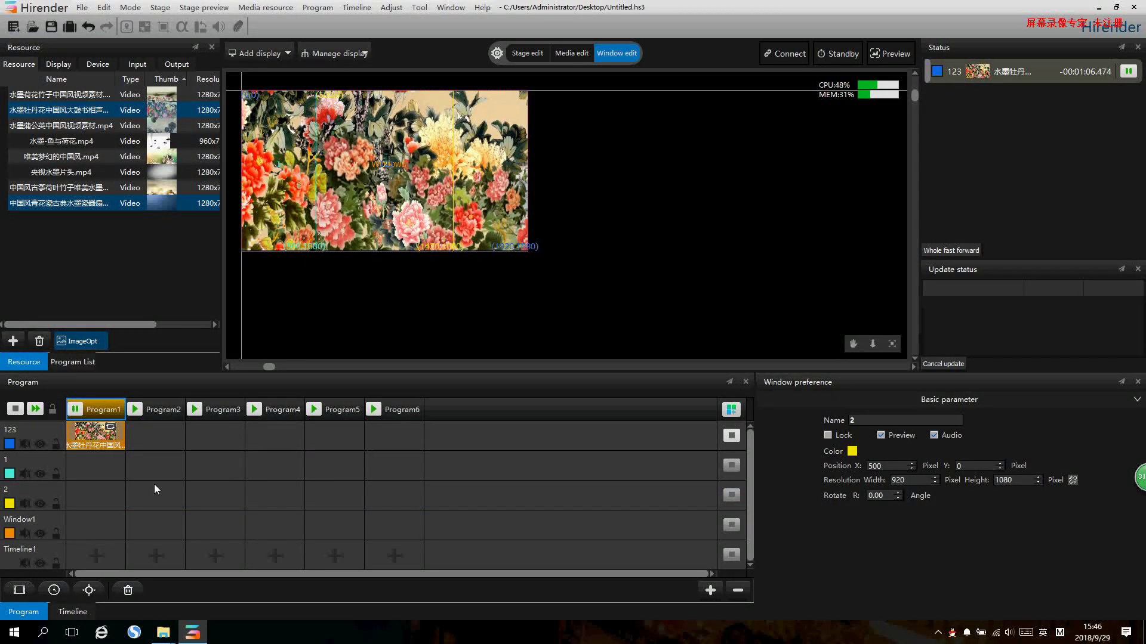
# Rename Window1 as 3
pyautogui.click(43, 523)
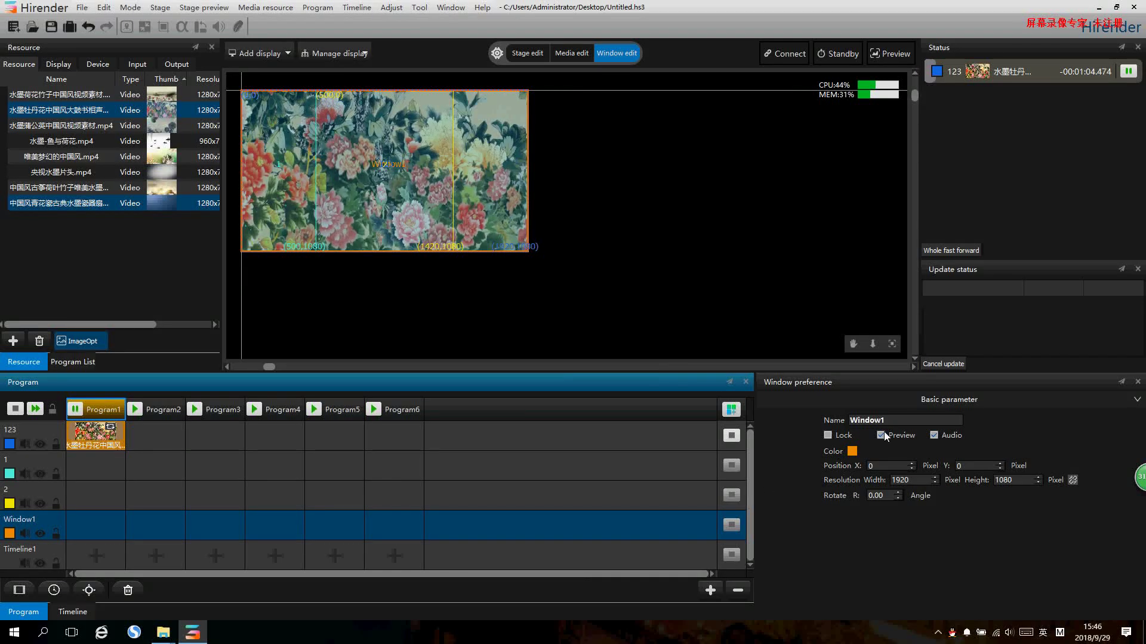
pyautogui.click(804, 410)
pyautogui.write('3')
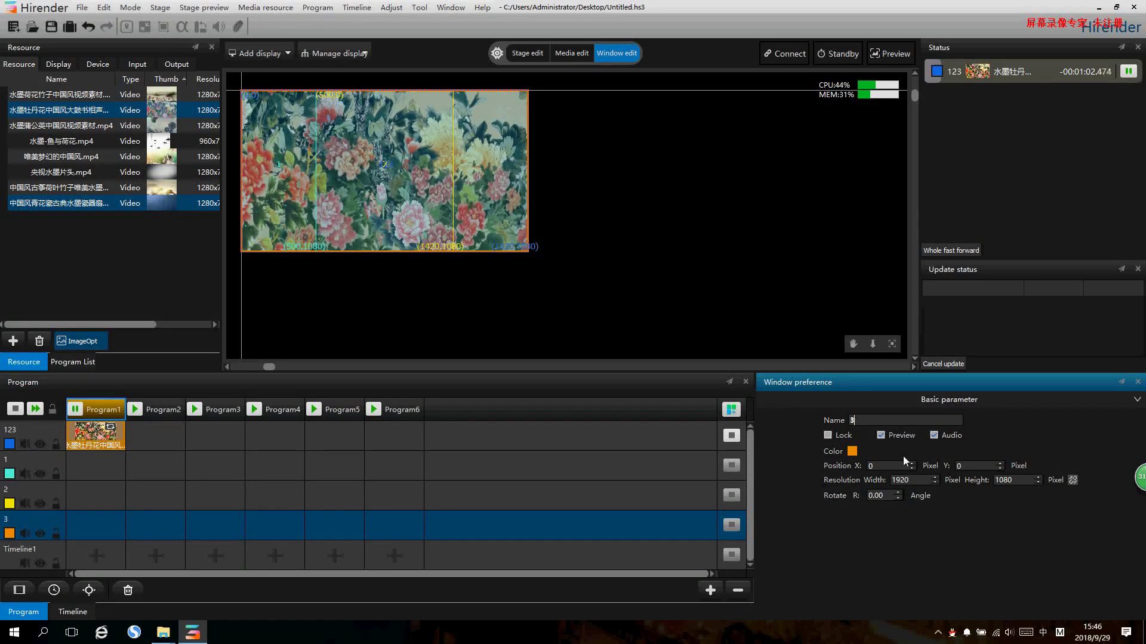
# Set window 3's resolution width to 500 pixels and move it to X position 1420, beside window 2
pyautogui.write('500')
pyautogui.press('Return')
pyautogui.moveTo(284, 201); pyautogui.dragTo(497, 202)
pyautogui.click(530, 305)
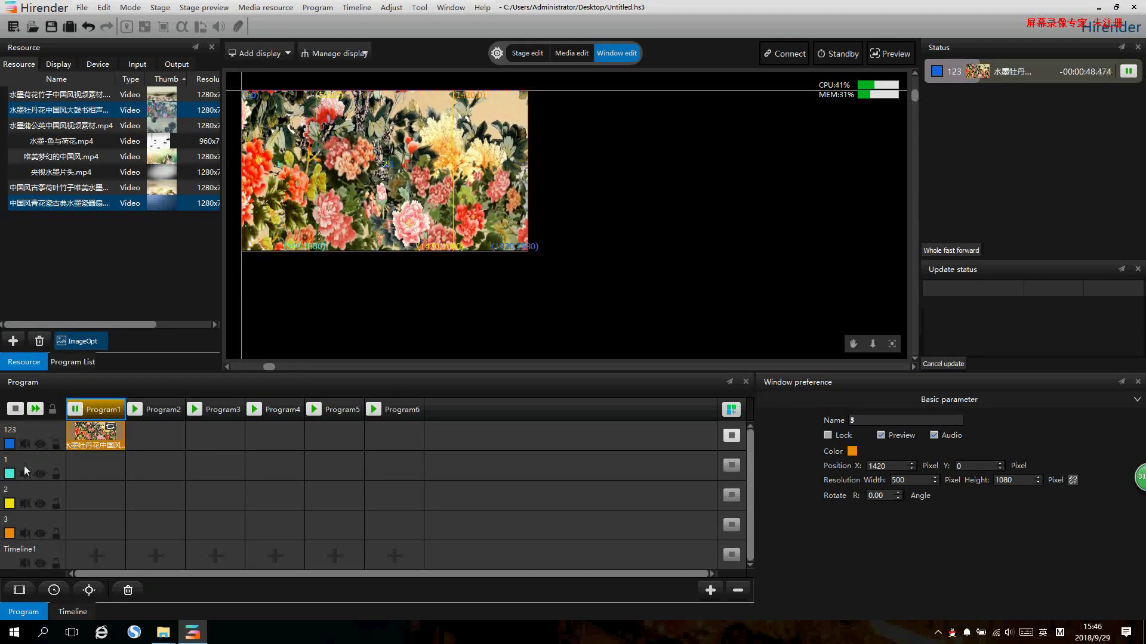
# Place the 水墨蒲公英, 唯美梦幻的中国风 and 中国风古筝荷叶竹子 videos in Program2 for windows 1, 2 and 3 respectively, and play Program2
pyautogui.click(274, 97)
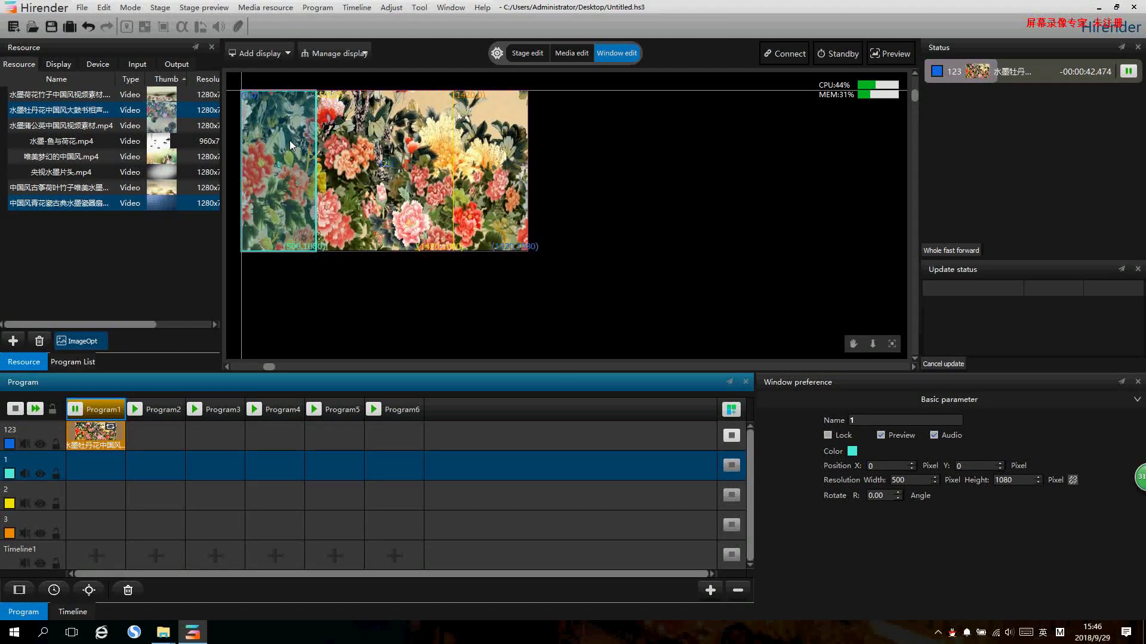
pyautogui.click(27, 489)
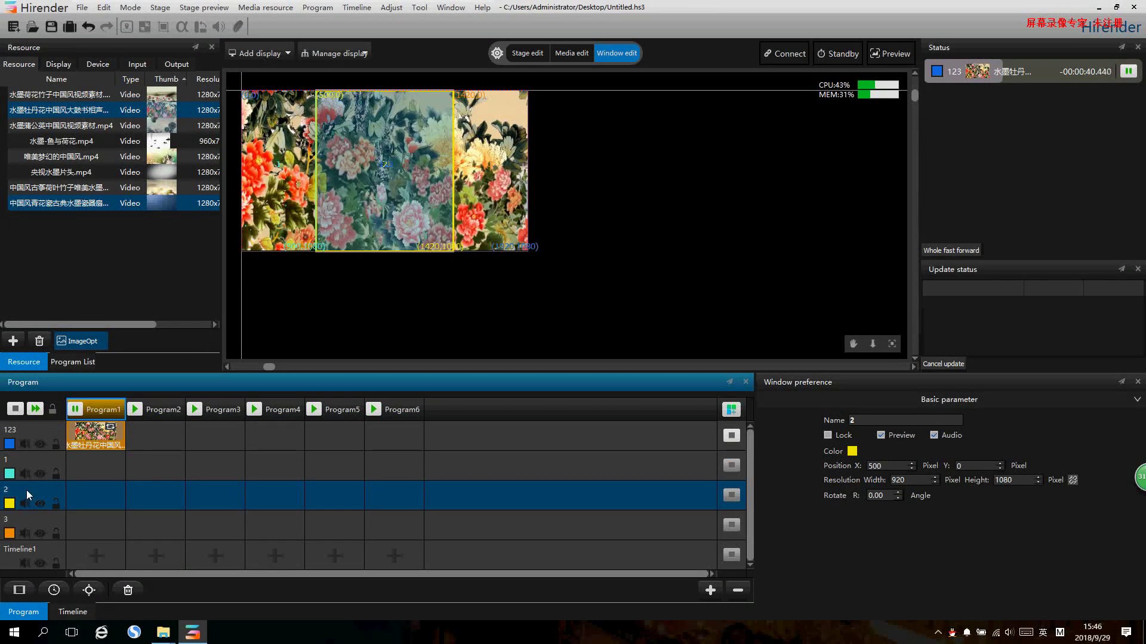
pyautogui.click(34, 522)
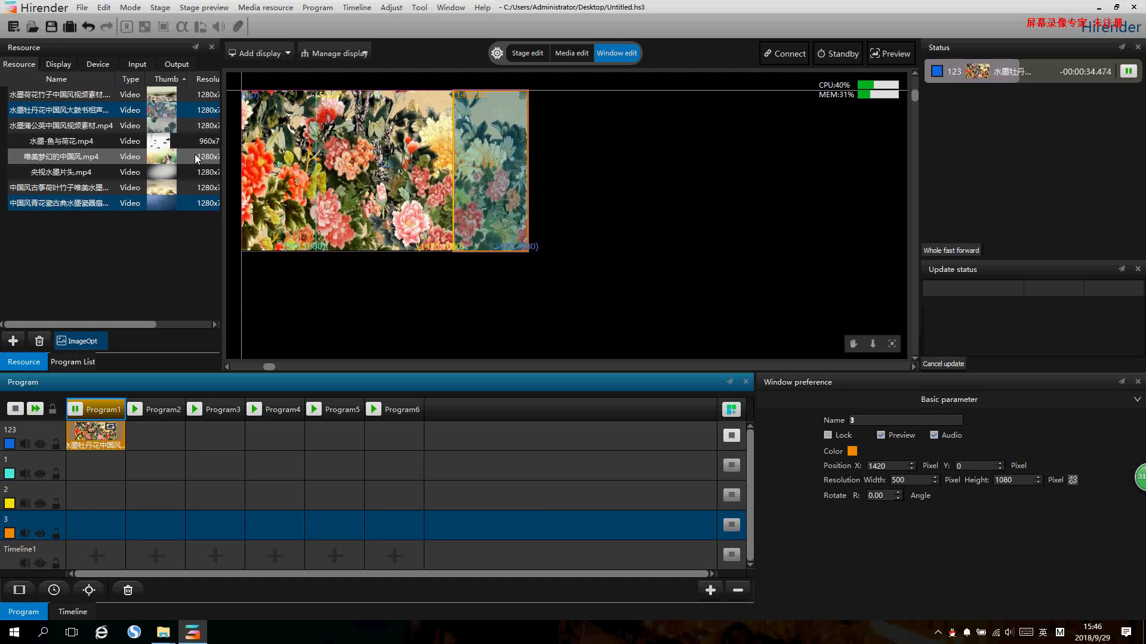
pyautogui.moveTo(160, 173); pyautogui.dragTo(154, 465)
pyautogui.moveTo(90, 156); pyautogui.dragTo(156, 498)
pyautogui.moveTo(85, 196); pyautogui.dragTo(136, 411)
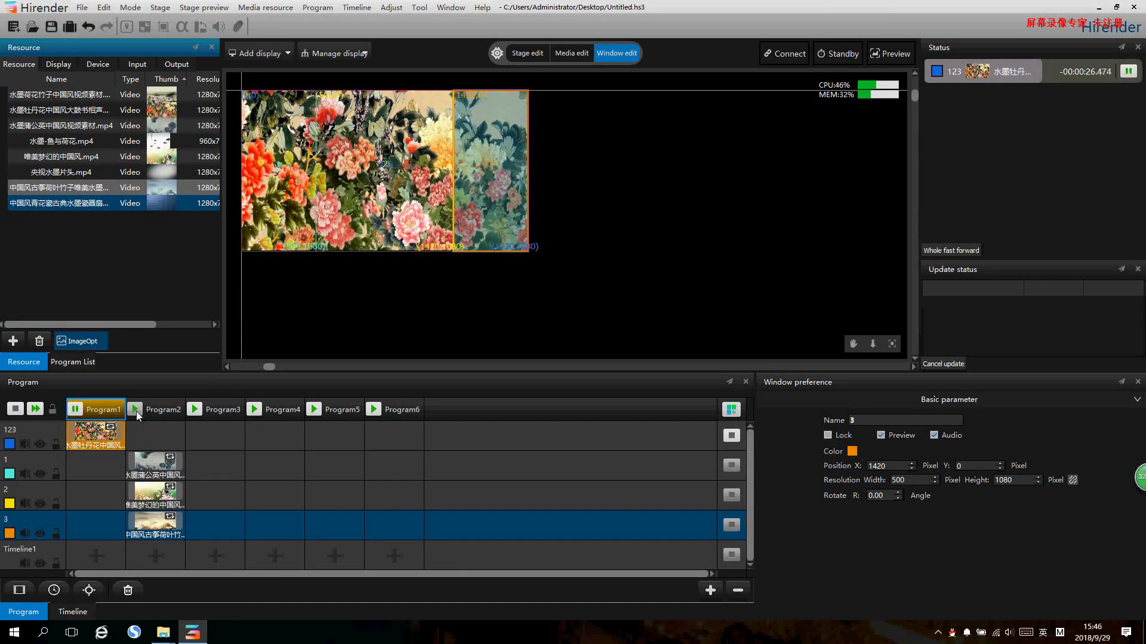
pyautogui.click(136, 410)
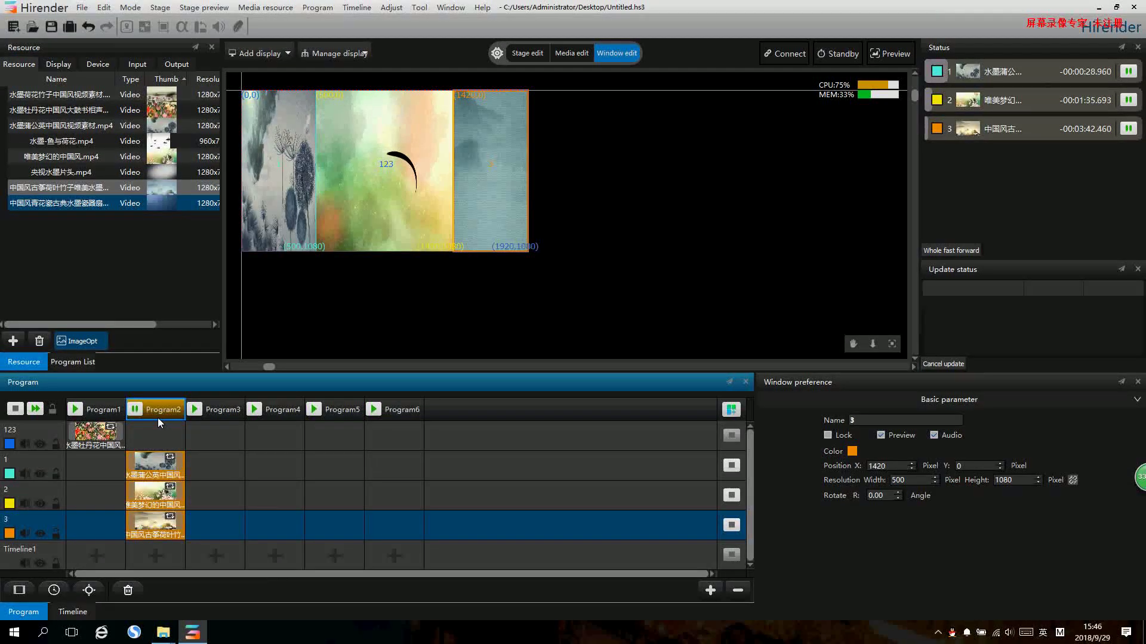
# Pause Program2 and mute the computer's speakers
pyautogui.click(138, 411)
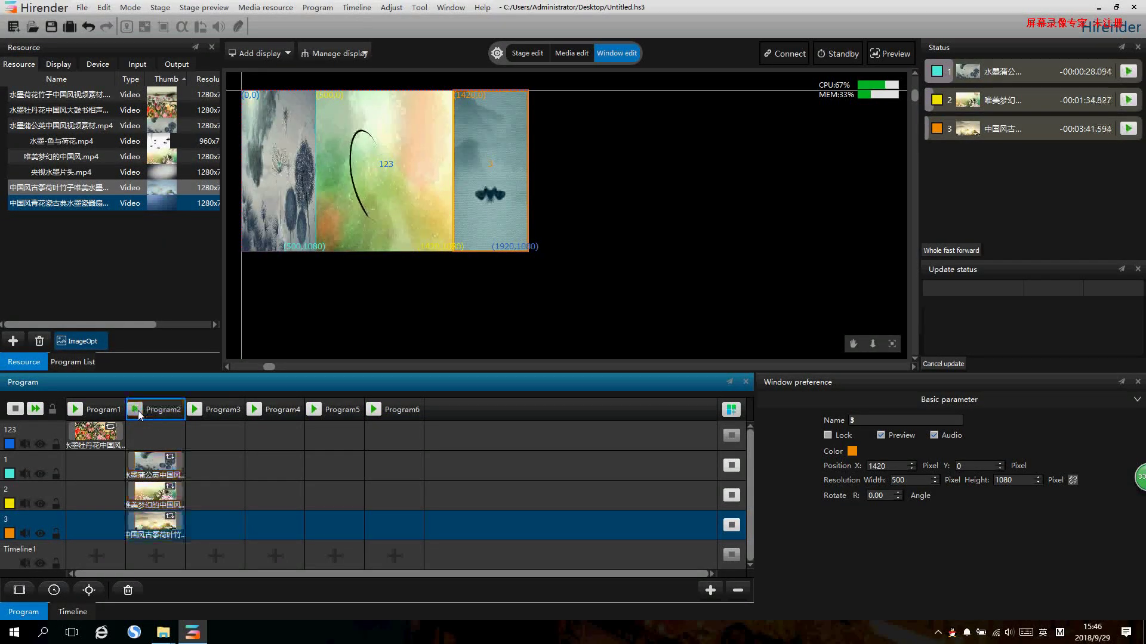
pyautogui.click(1009, 634)
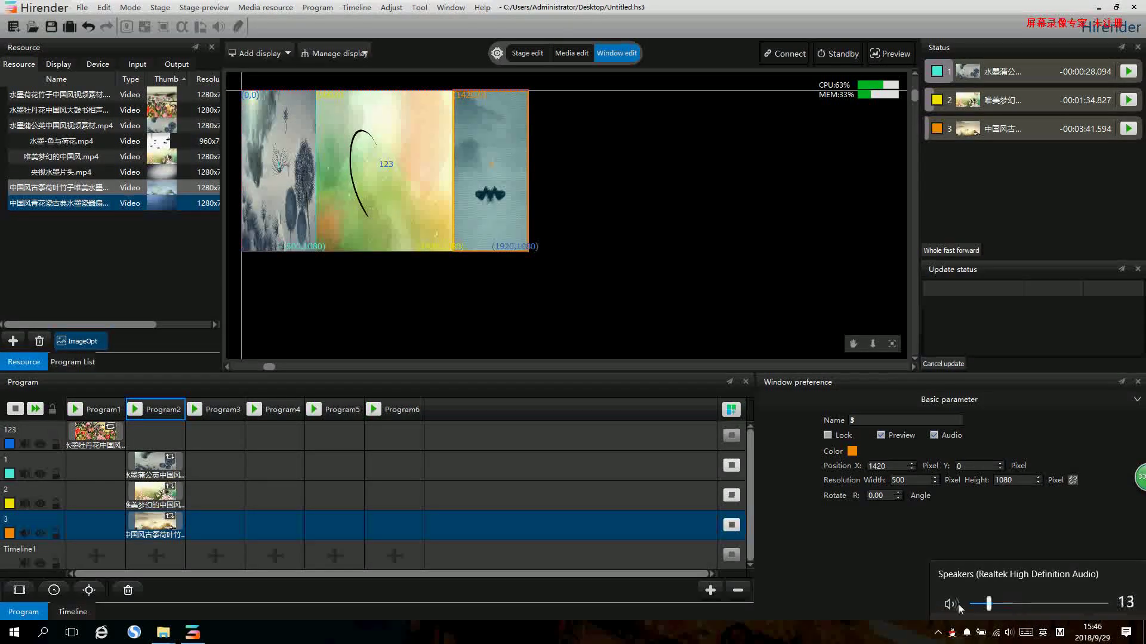
pyautogui.click(633, 299)
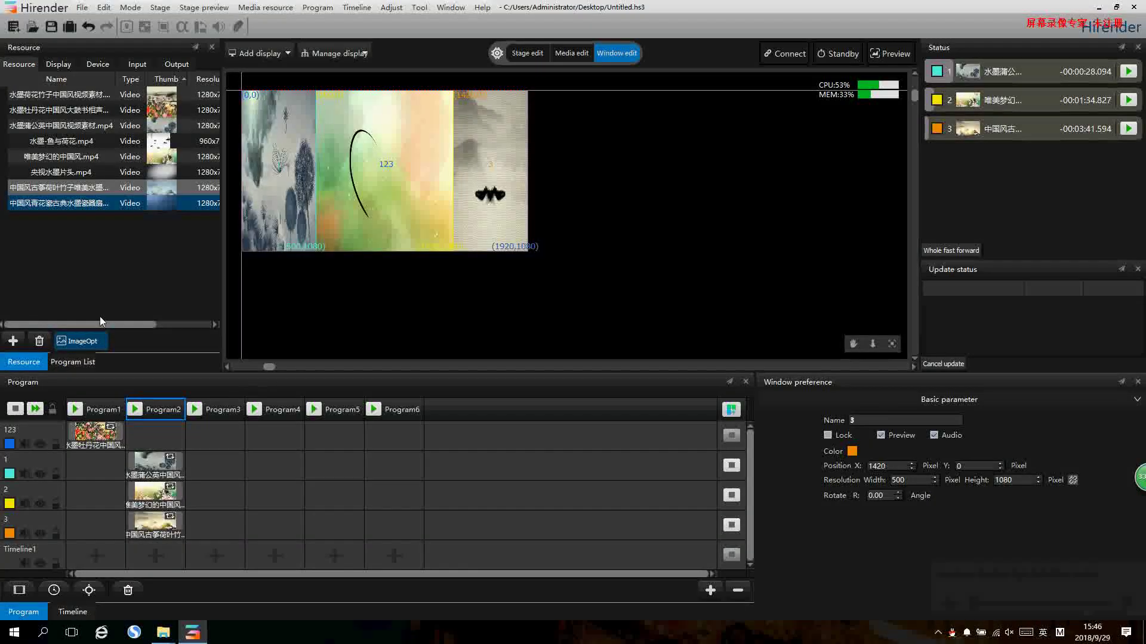
# Switch playback to Program1 and back to Program2 to compare the full-screen and three-window layouts
pyautogui.click(163, 213)
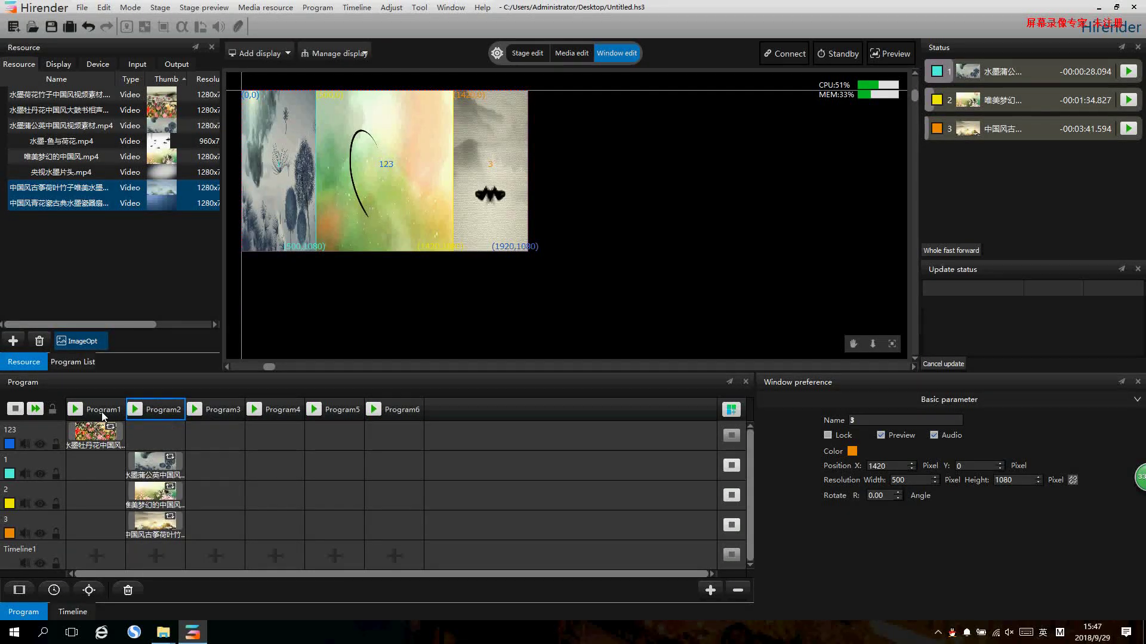
pyautogui.click(81, 413)
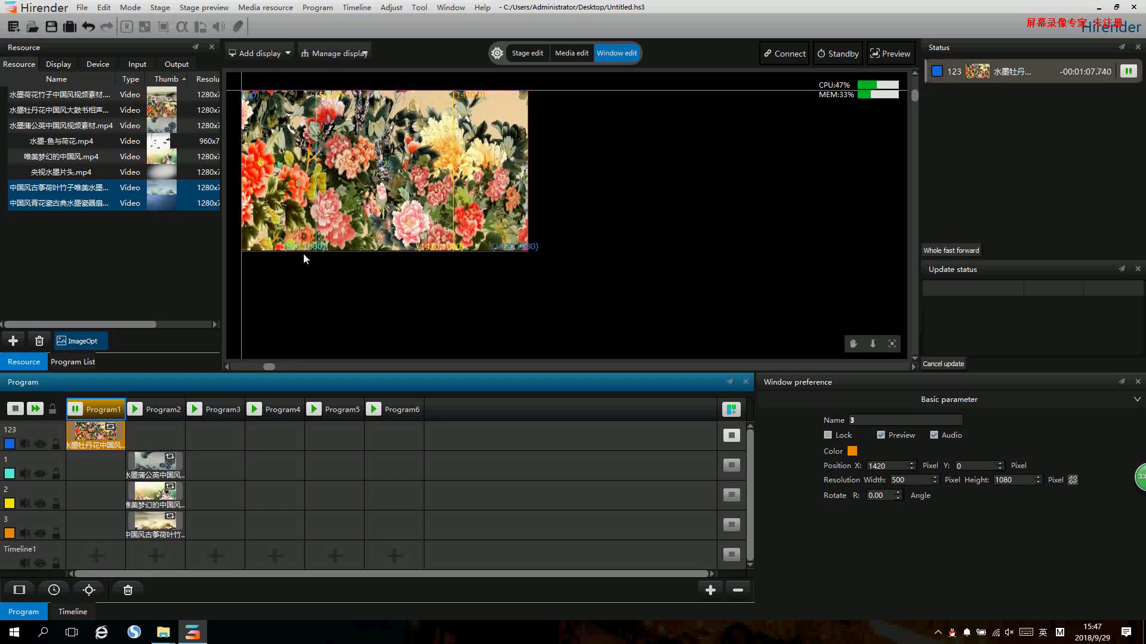
pyautogui.click(157, 406)
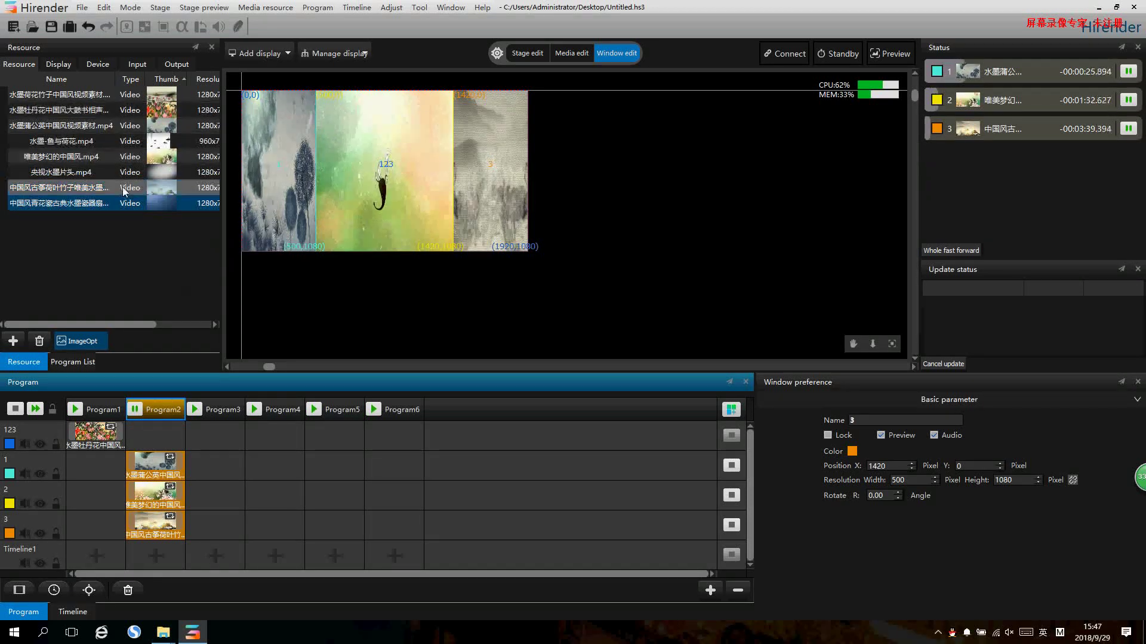
# Place 水墨-鱼与荷花.mp4, 央视水墨片头.mp4 and the 中国风古筝荷叶竹子 video in Program3 for windows 1, 2 and 3, and play Program3
pyautogui.click(209, 204)
pyautogui.moveTo(214, 465); pyautogui.dragTo(201, 521)
pyautogui.moveTo(98, 188); pyautogui.dragTo(221, 498)
pyautogui.moveTo(90, 142); pyautogui.dragTo(214, 469)
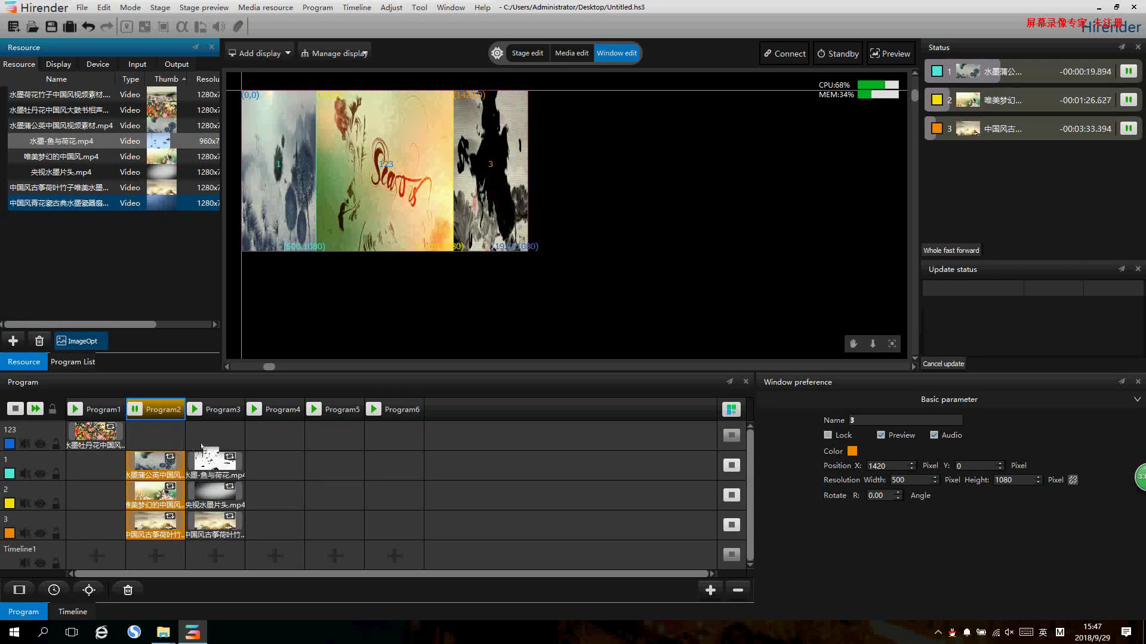
pyautogui.click(215, 411)
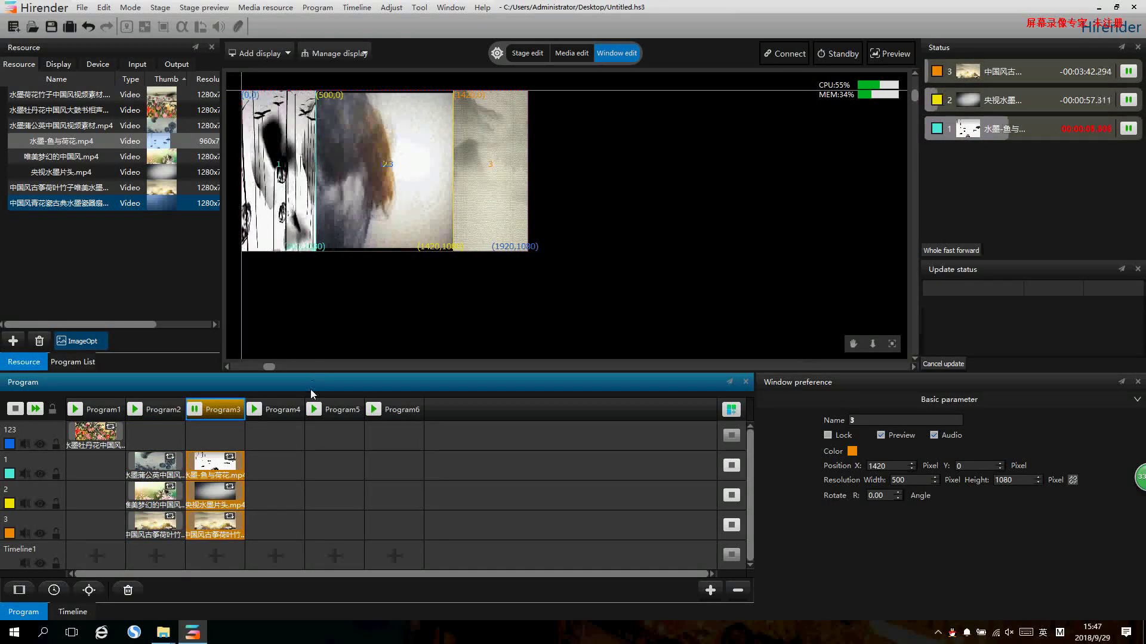
# Place the 水墨荷花竹子 video in the Program4 cell of window 123 and play Program4
pyautogui.moveTo(77, 99); pyautogui.dragTo(264, 435)
pyautogui.click(256, 408)
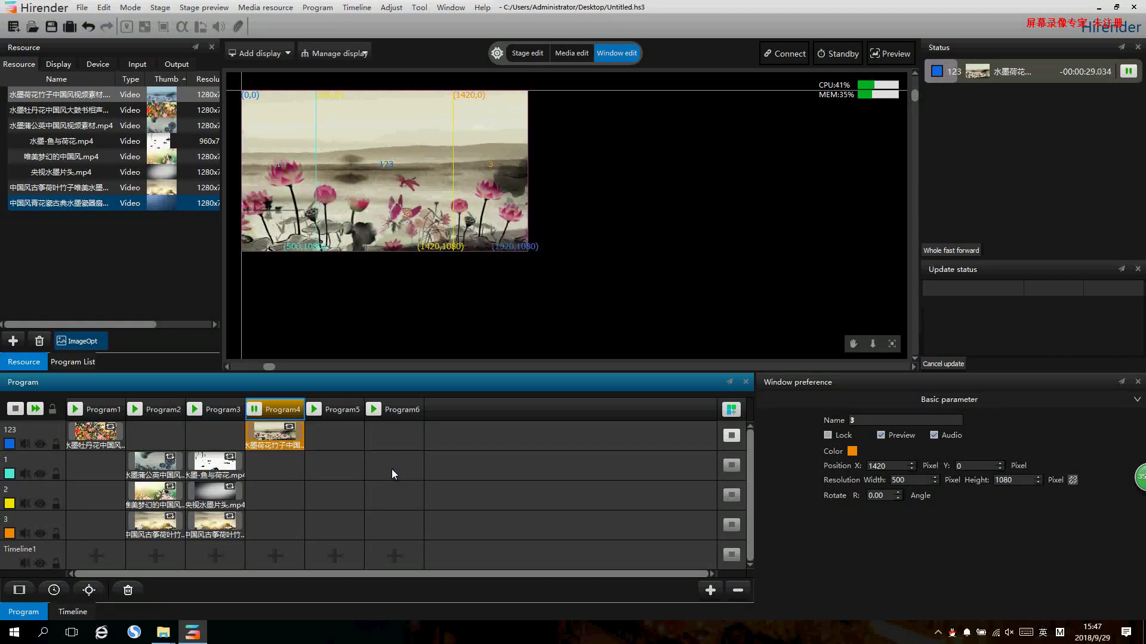
# Add two new windows and set Window2's resolution width to 960 pixels
pyautogui.click(19, 591)
pyautogui.click(19, 591)
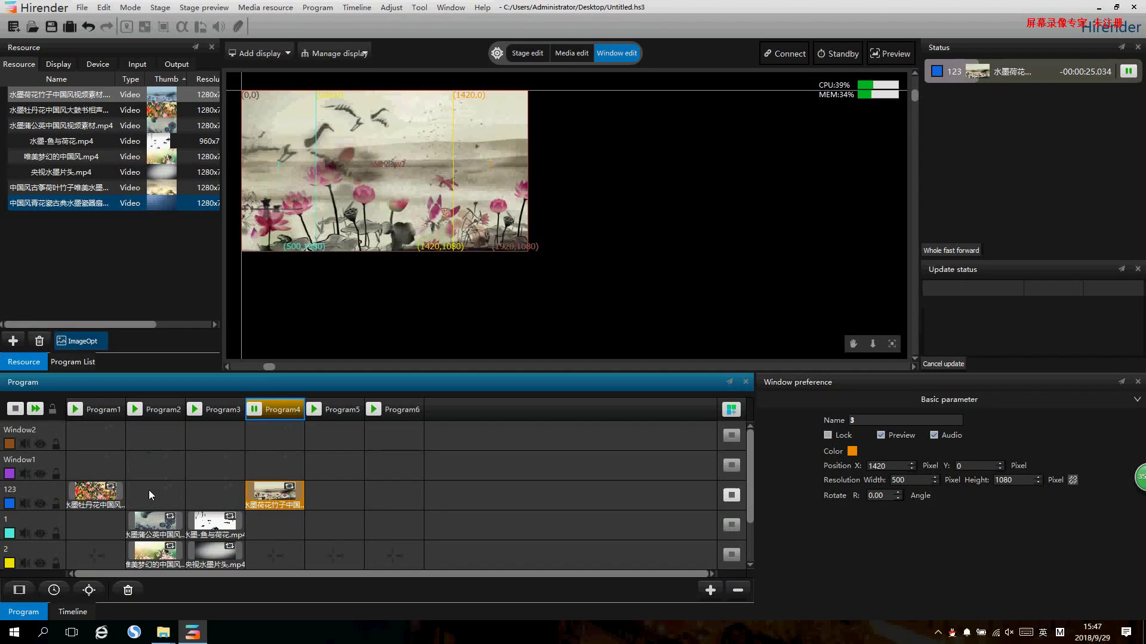
pyautogui.click(40, 434)
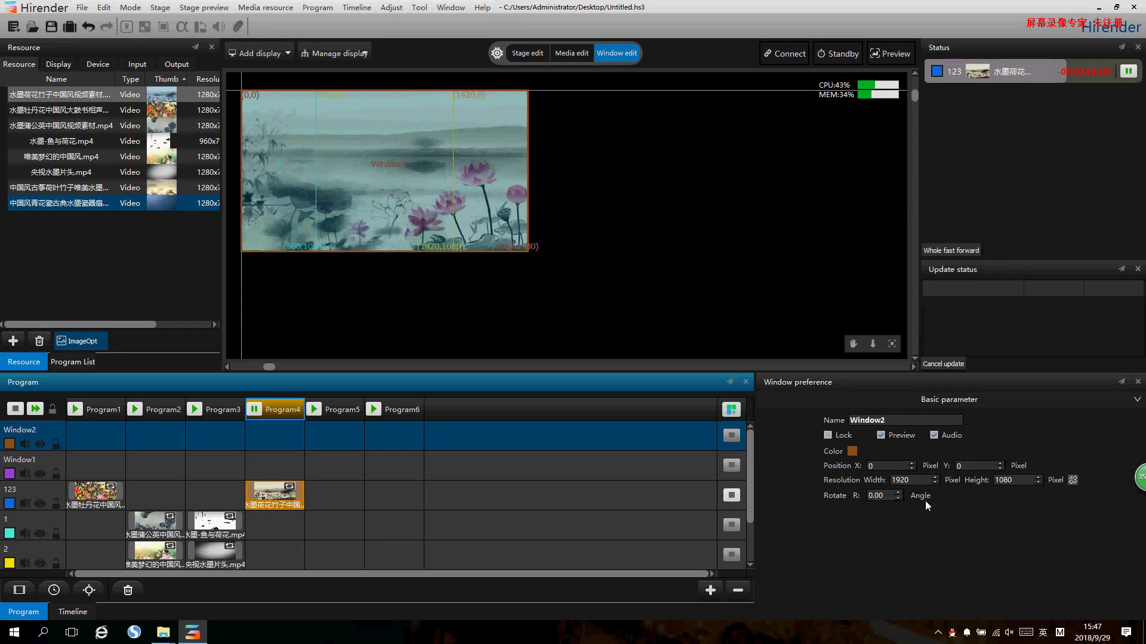
pyautogui.doubleClick(901, 481)
pyautogui.write('960')
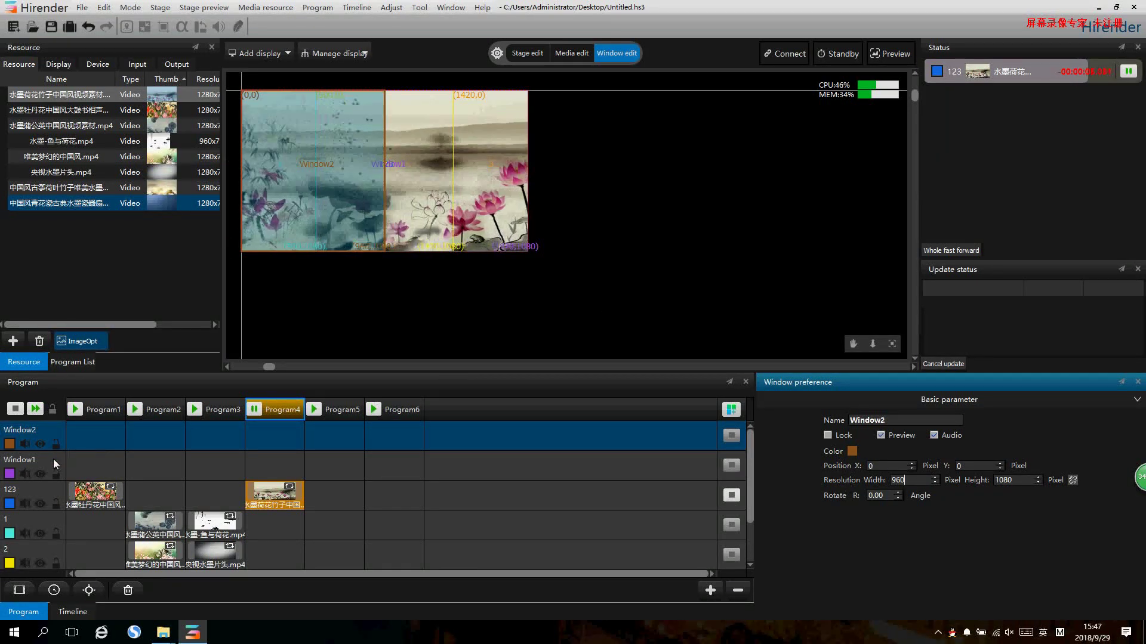
# Set Window1's resolution width to 960 pixels and move it to X position 960, beside Window2
pyautogui.click(52, 460)
pyautogui.doubleClick(912, 480)
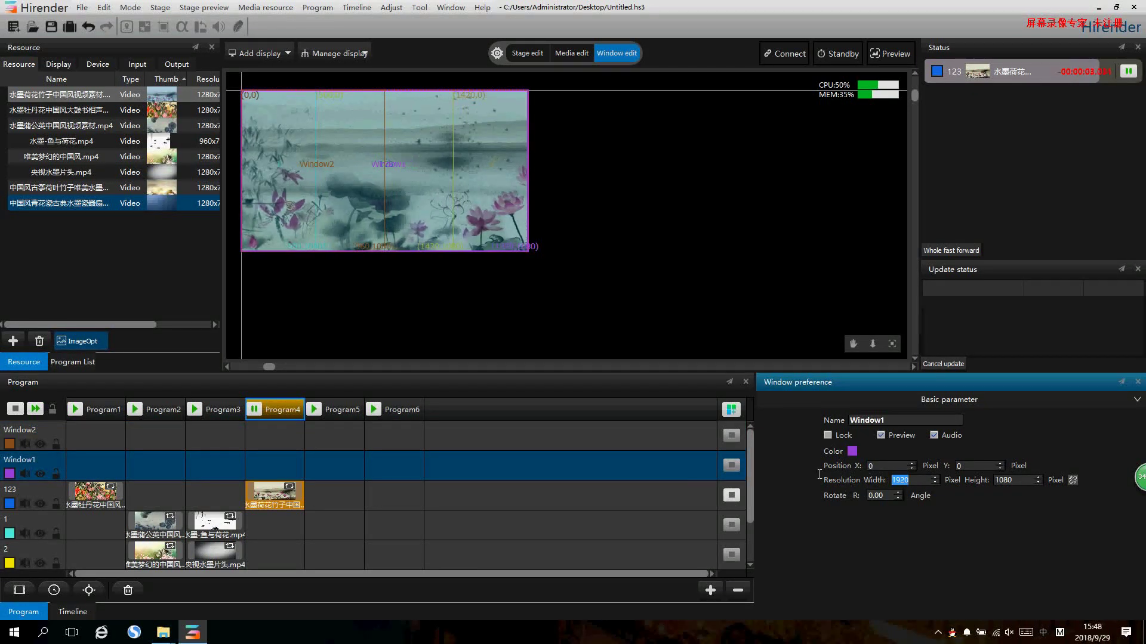
pyautogui.write('960')
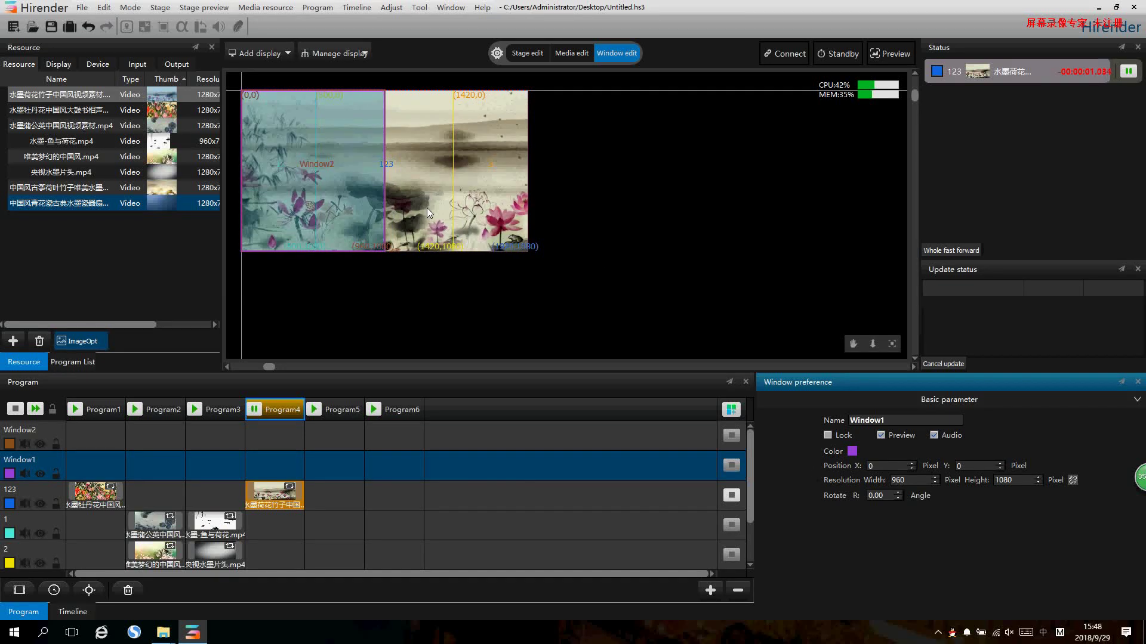
pyautogui.moveTo(306, 203); pyautogui.dragTo(450, 178)
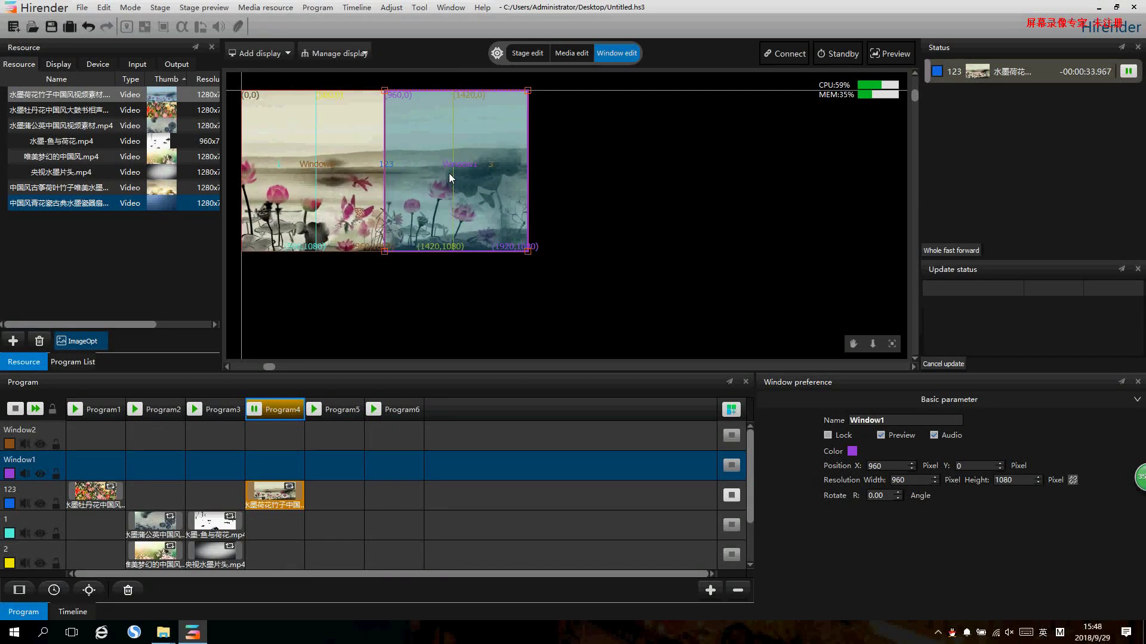
pyautogui.click(502, 263)
# Place the 水墨蒲公英 video in Window2 and the 唯美梦幻的中国风 video in Window1 for Program5, and play Program5
pyautogui.moveTo(89, 126); pyautogui.dragTo(336, 439)
pyautogui.moveTo(66, 171); pyautogui.dragTo(333, 465)
pyautogui.click(314, 410)
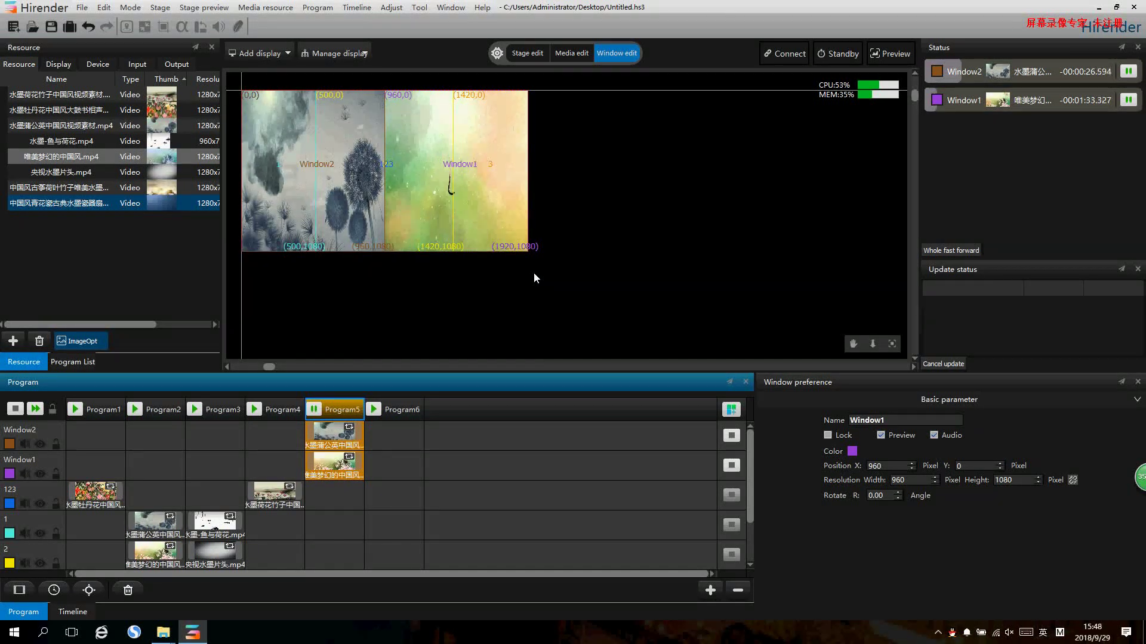
# Extend the program grid to Program10 and place the 水墨蒲公英, 水墨牡丹花 and 唯美梦幻的中国风 videos in Program6 for windows 1, 2 and 3
pyautogui.click(731, 409)
pyautogui.scroll(-2, 443, 459)
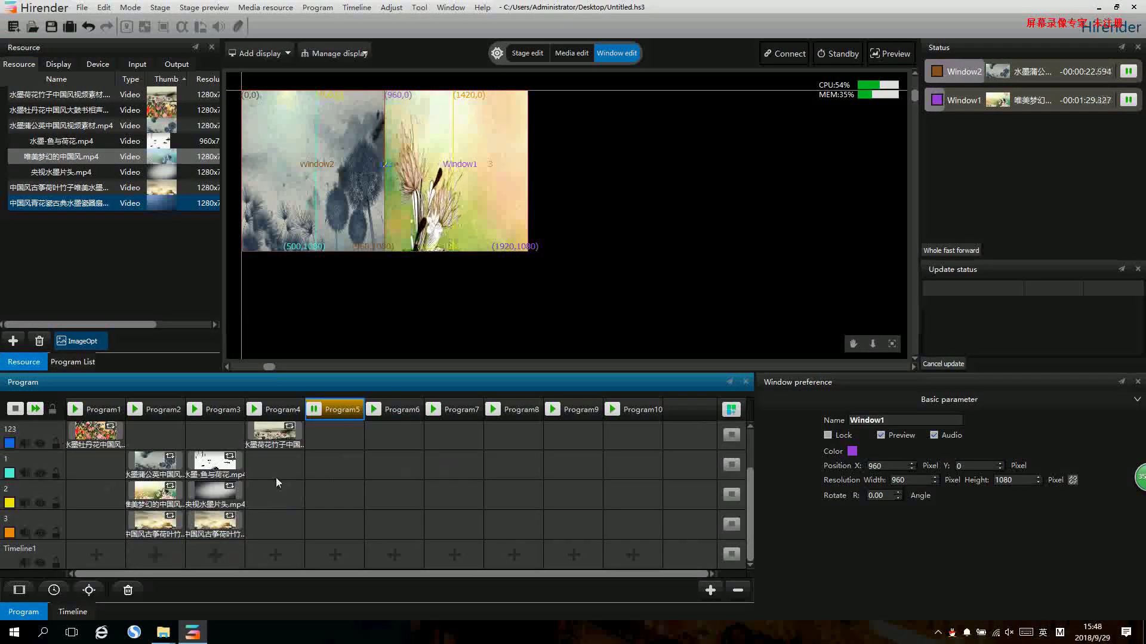
pyautogui.moveTo(71, 110); pyautogui.dragTo(394, 494)
pyautogui.moveTo(72, 125); pyautogui.dragTo(390, 525)
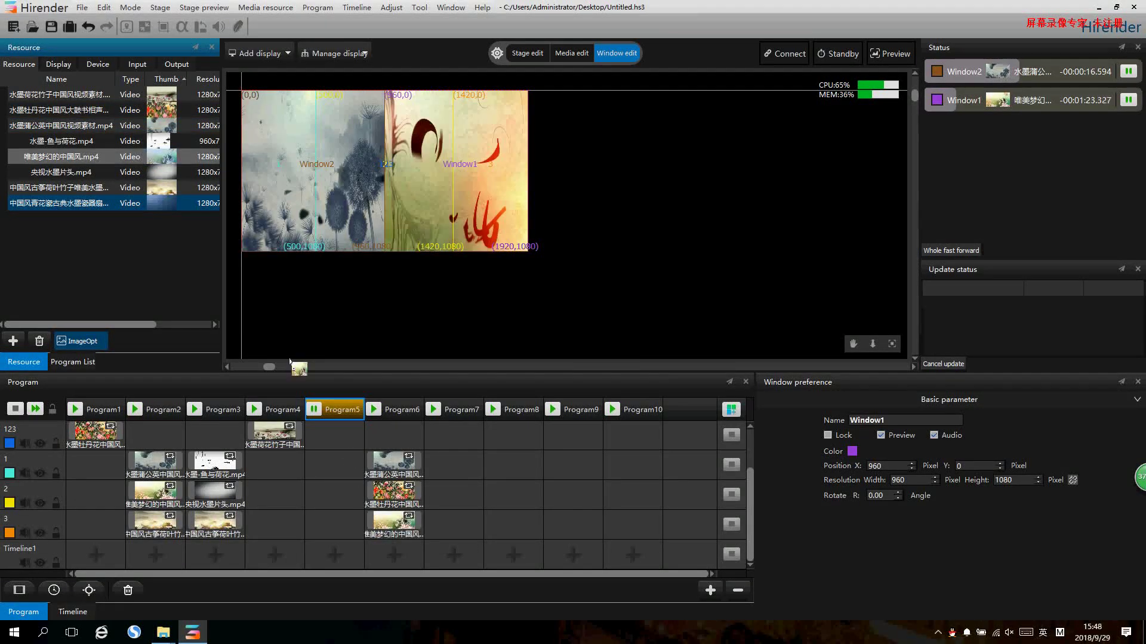
# Place the 水墨牡丹花 video in Program7 of window 123 and the 水墨蒲公英 video in Program8 of window 1 and Program9 of window 2
pyautogui.moveTo(60, 172); pyautogui.dragTo(460, 435)
pyautogui.moveTo(318, 226); pyautogui.dragTo(523, 465)
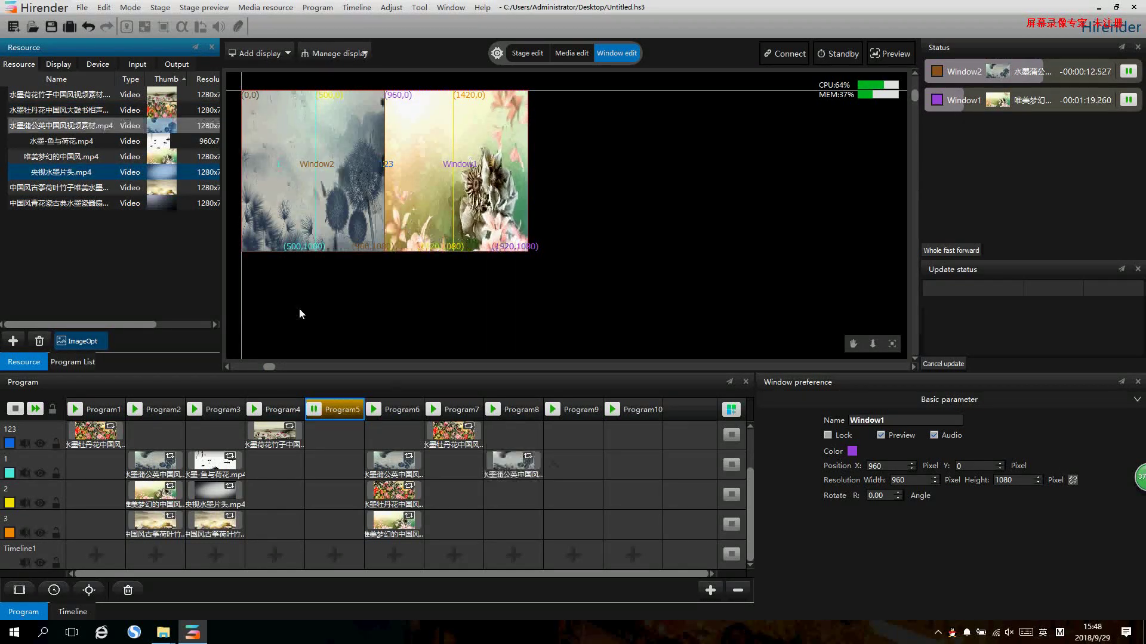
pyautogui.moveTo(59, 203); pyautogui.dragTo(569, 498)
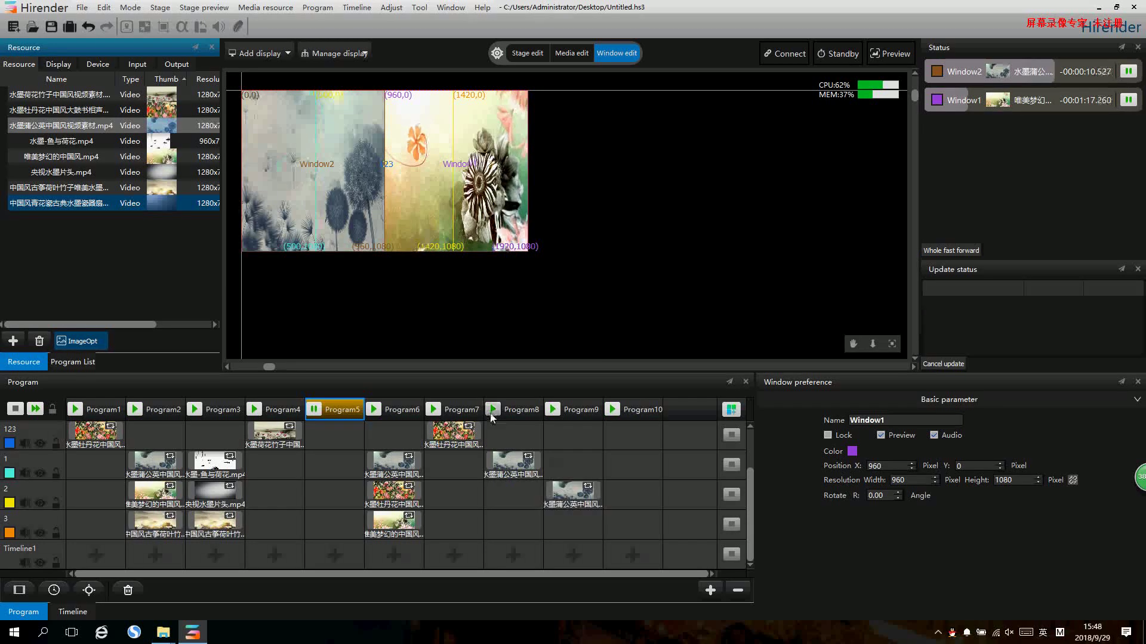
# Play Programs 1 to 5 and Program7 in turn to preview switching between the full-screen, three-part and two-part layouts
pyautogui.click(515, 409)
pyautogui.click(443, 439)
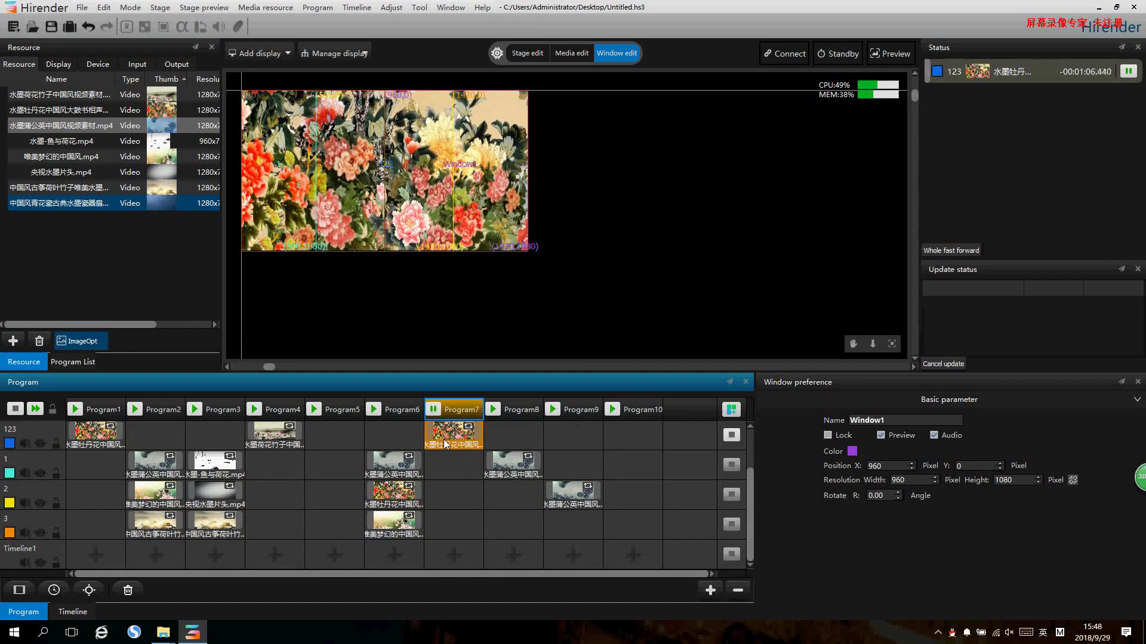
pyautogui.scroll(1, 242, 428)
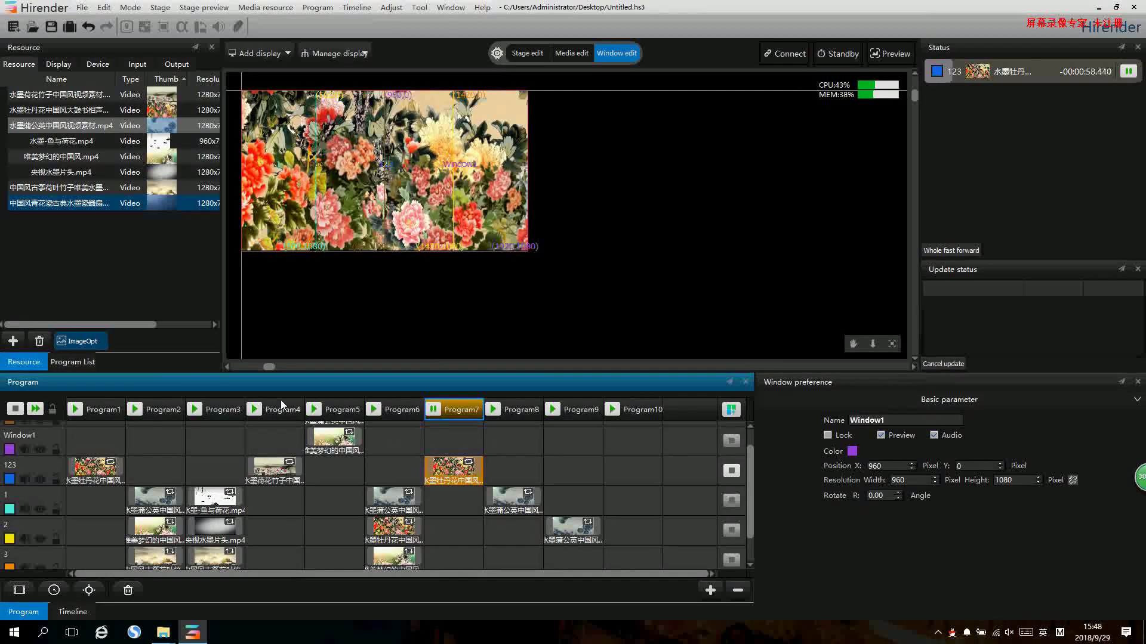
pyautogui.click(75, 409)
pyautogui.click(134, 411)
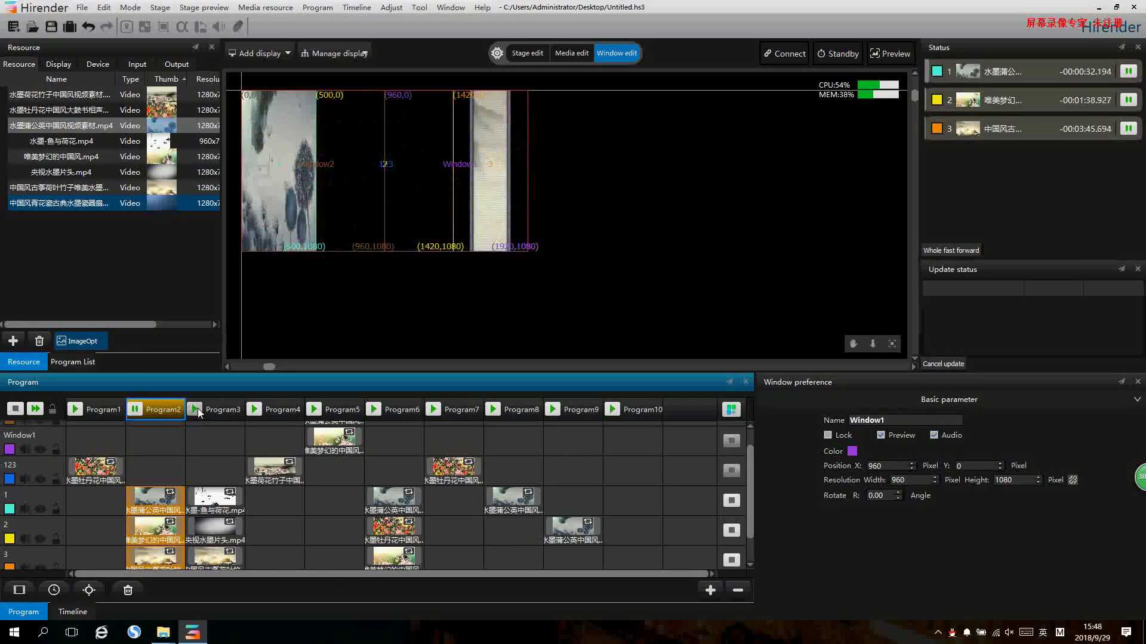
pyautogui.click(196, 409)
pyautogui.click(254, 410)
pyautogui.click(313, 409)
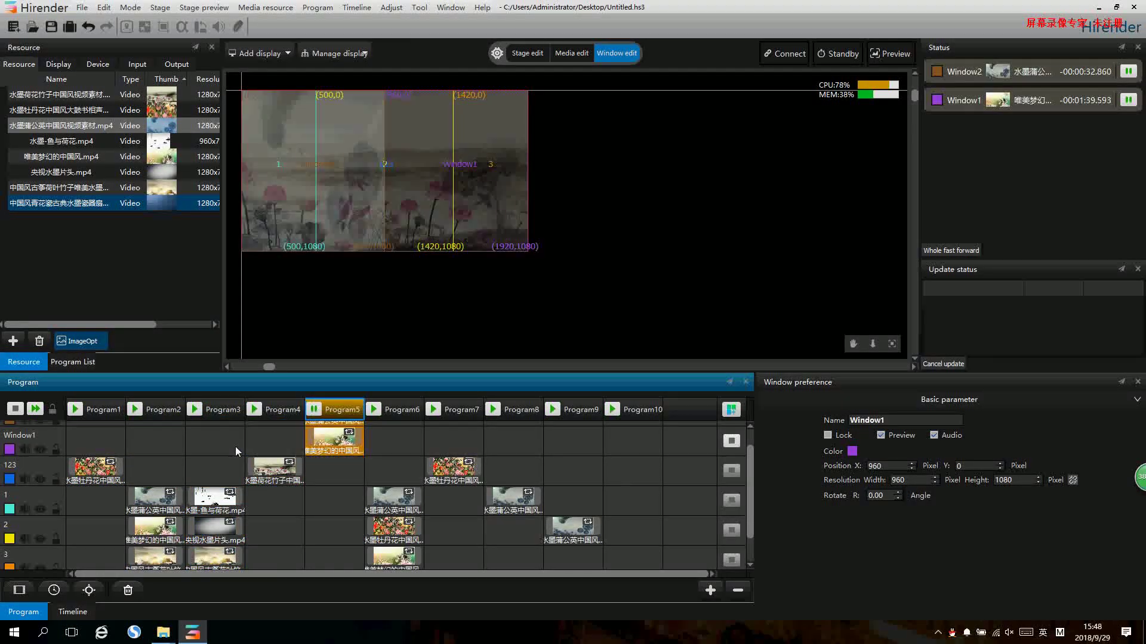
pyautogui.click(194, 410)
pyautogui.click(433, 409)
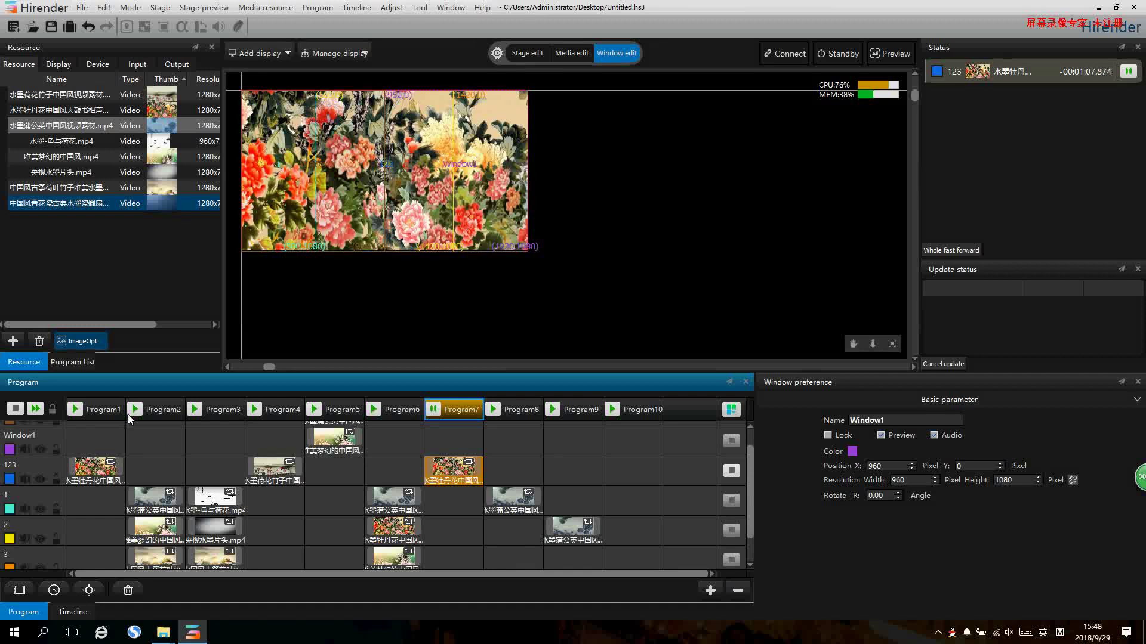
pyautogui.click(133, 411)
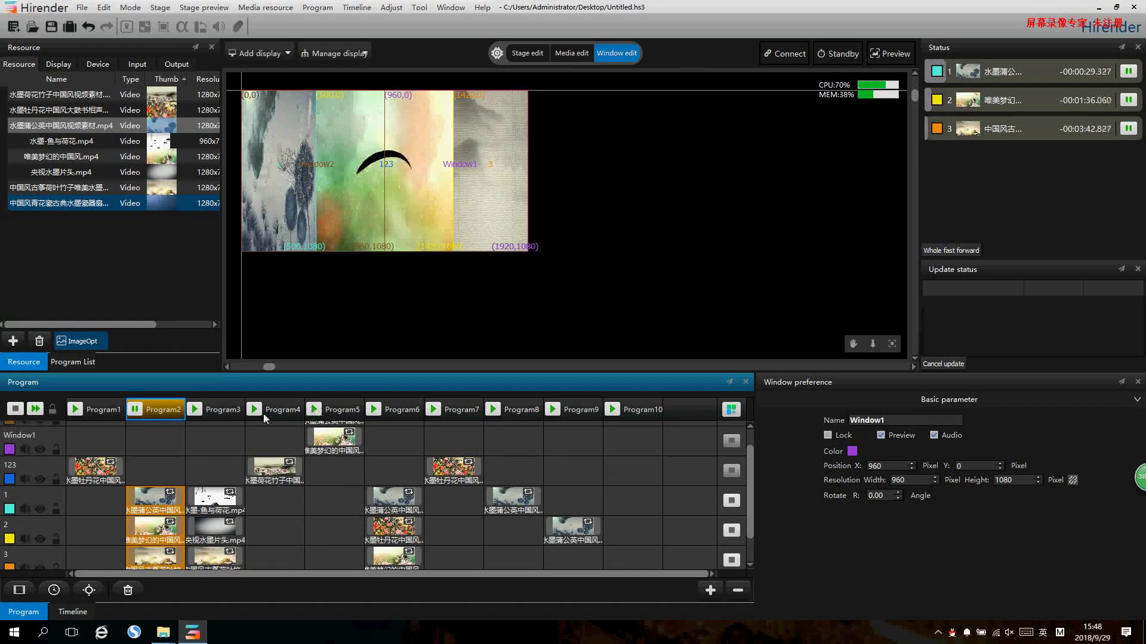
# Check the instant play on left/right key option in the general preferences and accept the settings
pyautogui.click(80, 9)
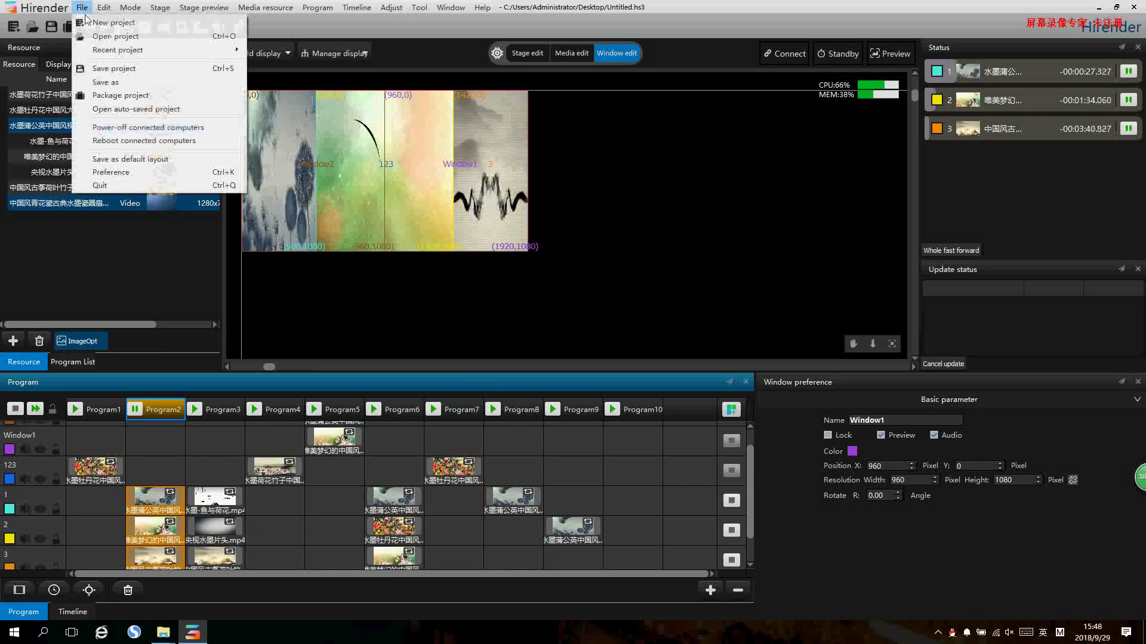
pyautogui.click(127, 172)
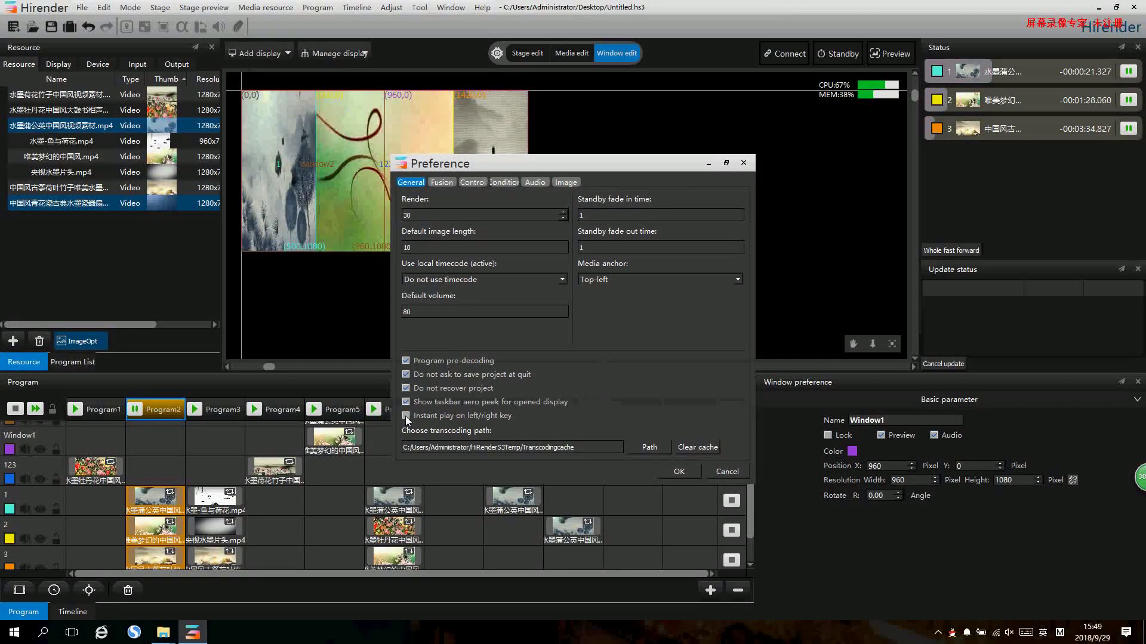
pyautogui.click(683, 474)
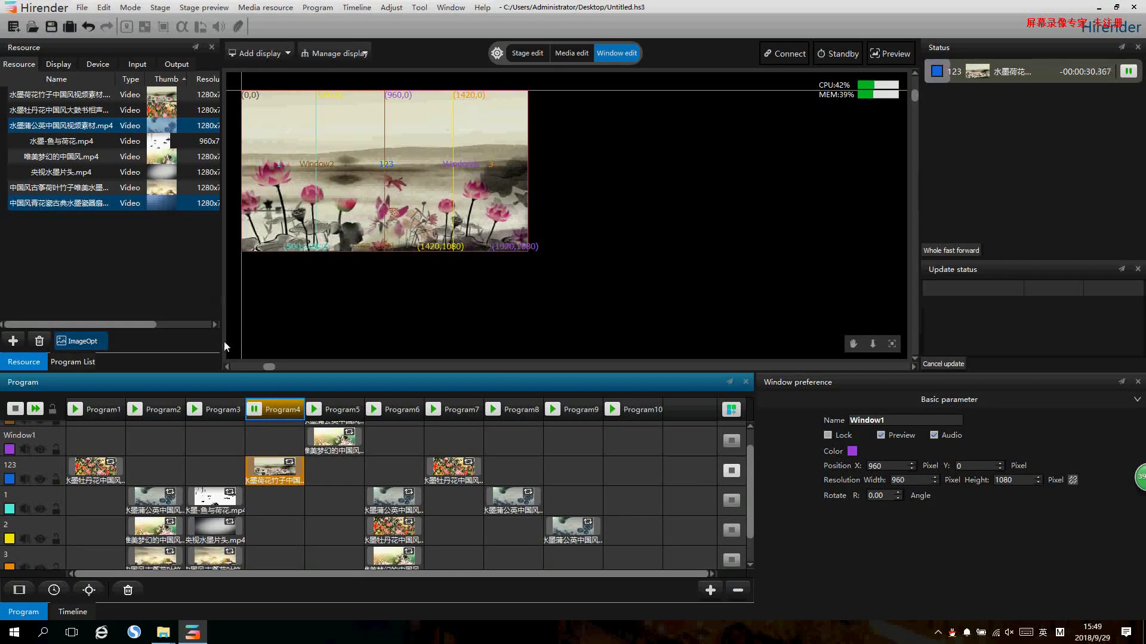
# Assign the keyboard trigger z to Program2 and x to Program3
pyautogui.click(103, 410)
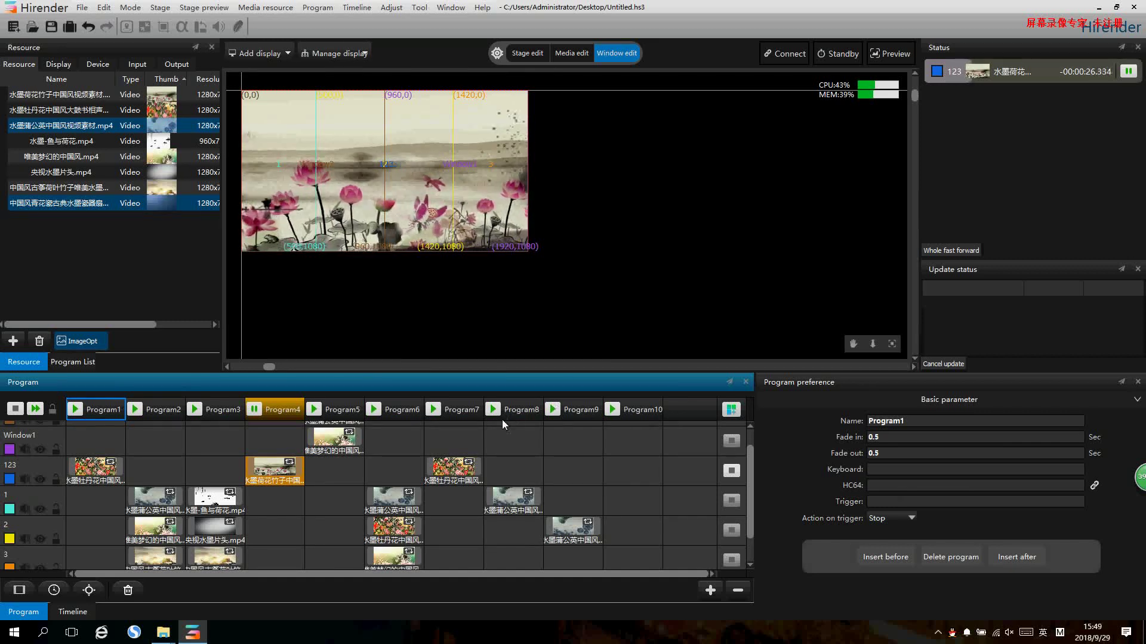
pyautogui.click(157, 408)
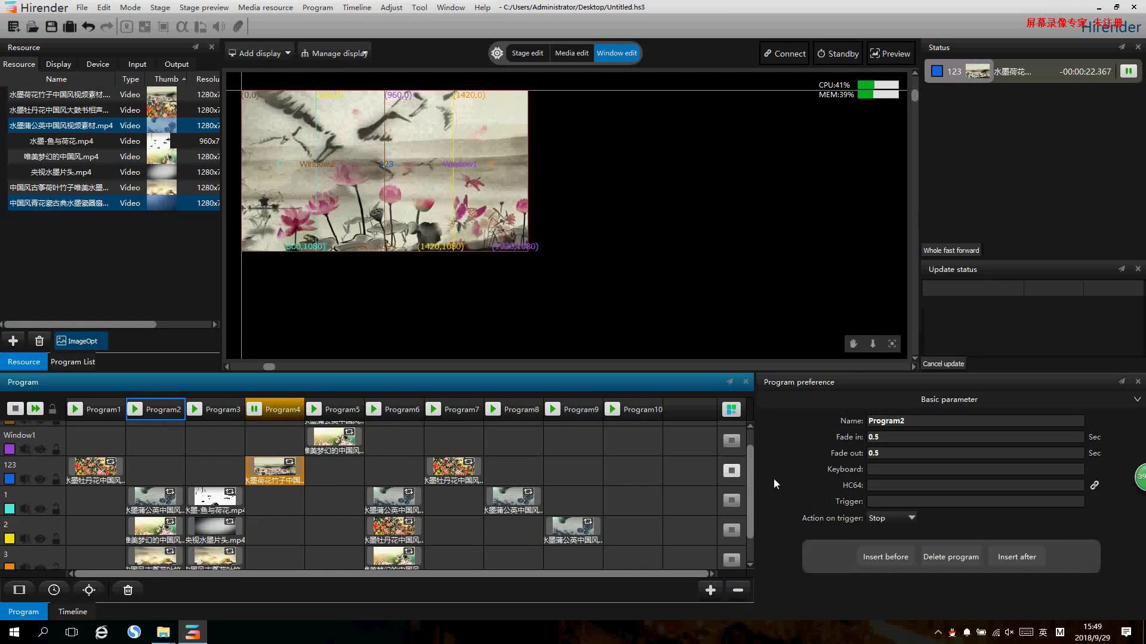
pyautogui.click(894, 471)
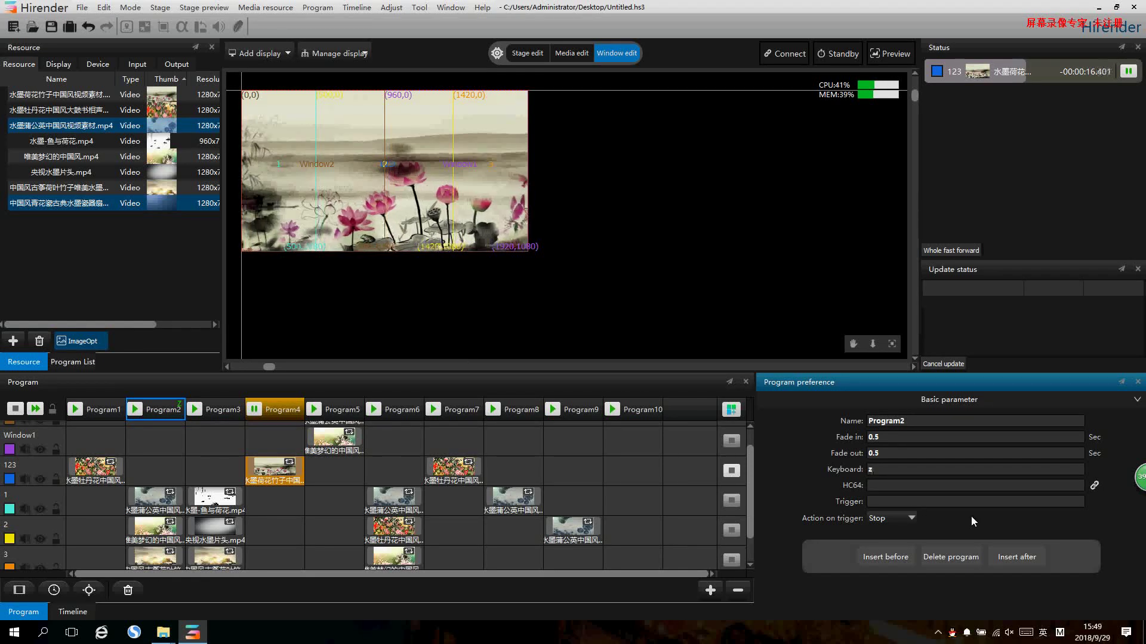
pyautogui.click(226, 409)
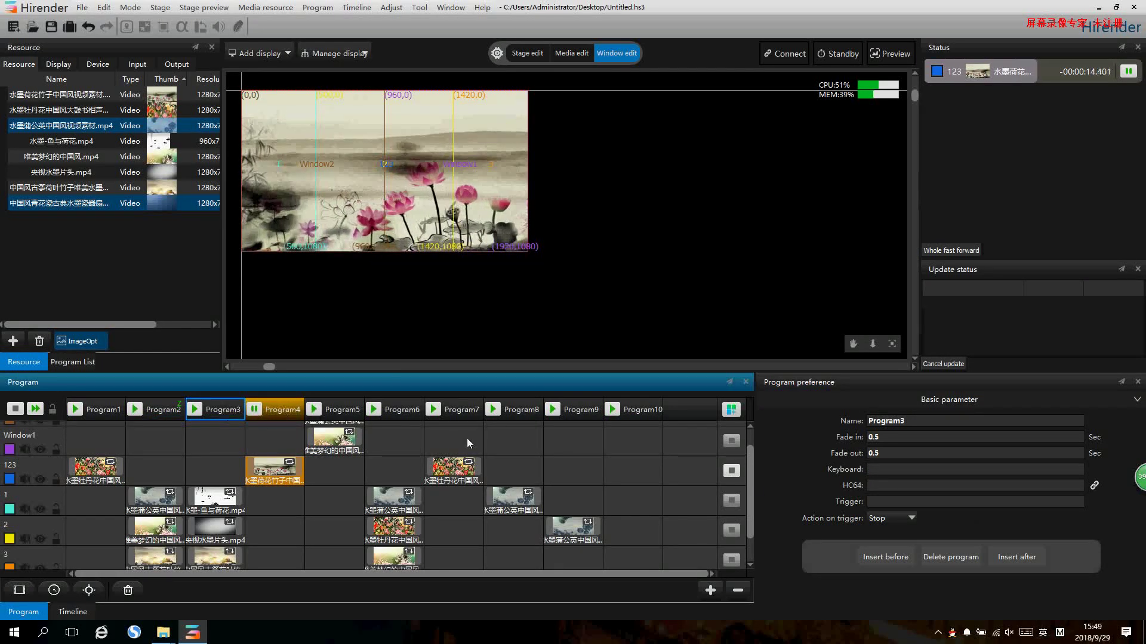
pyautogui.click(888, 470)
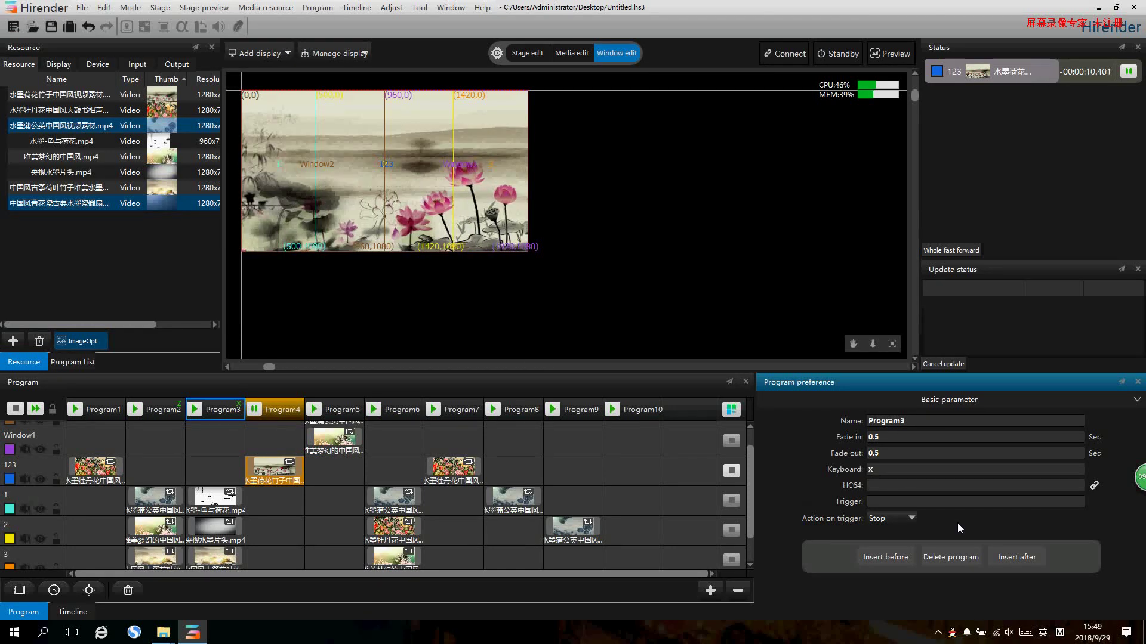
# Test the z and x keyboard triggers by playing Program2 and Program3 with them
pyautogui.click(594, 388)
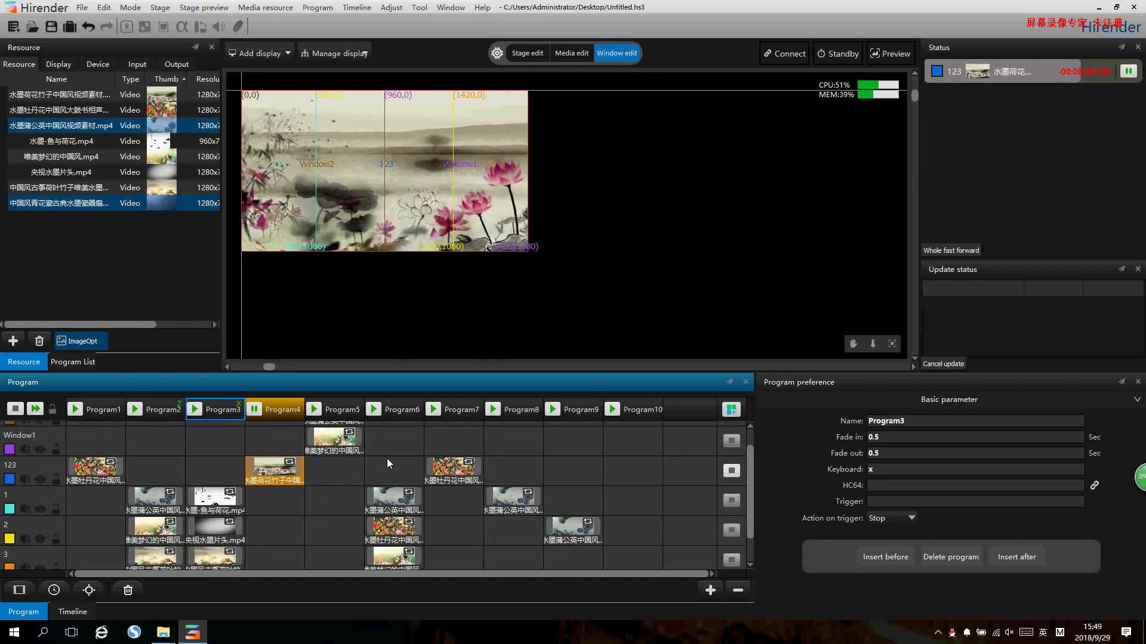
pyautogui.press('z')
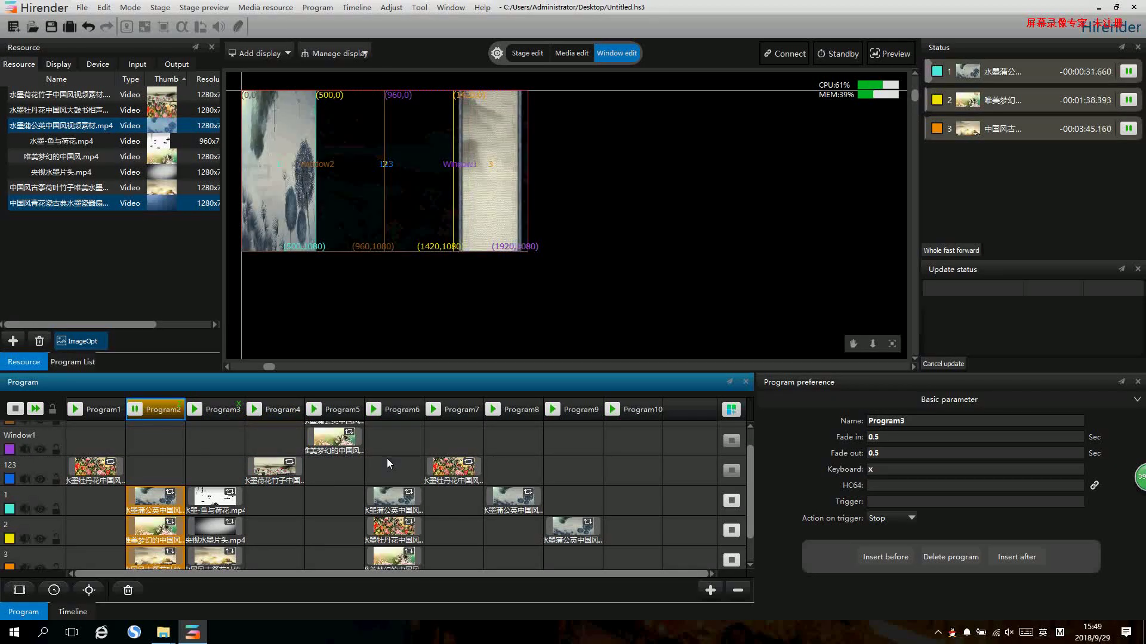
pyautogui.press('x')
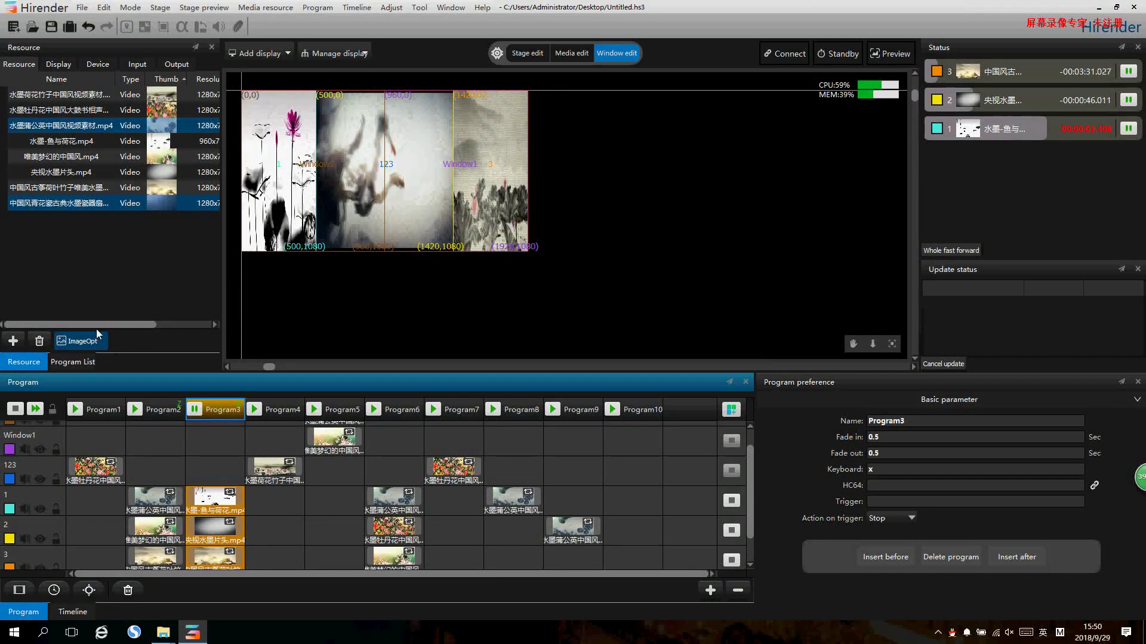
# Start a new MIDI controller input in the project resources and name it qq
pyautogui.click(138, 67)
pyautogui.click(88, 157)
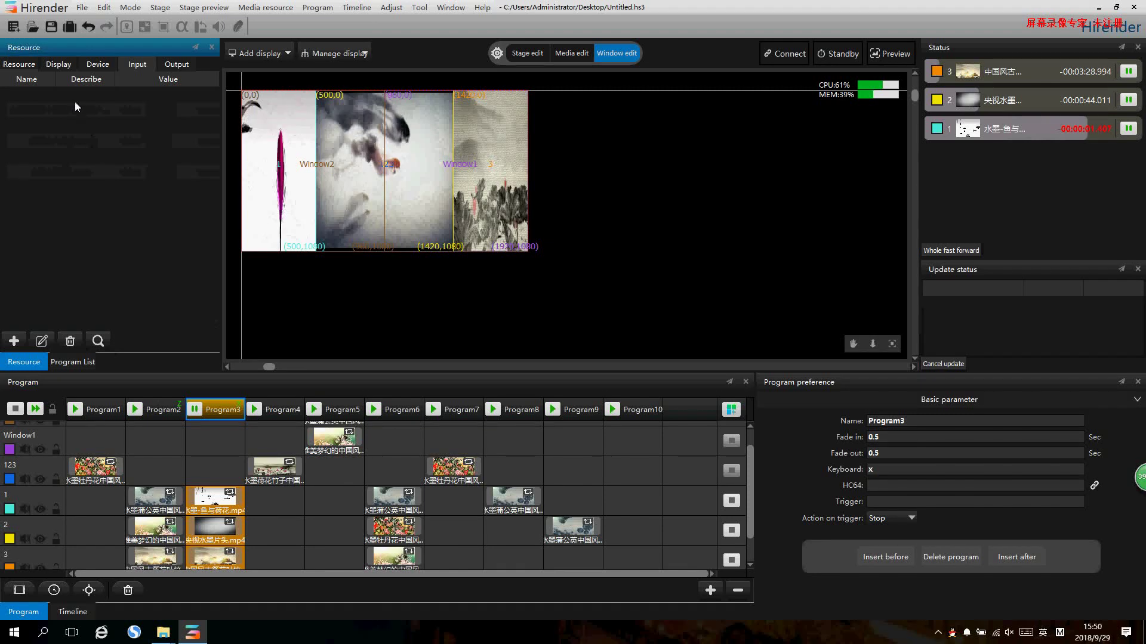
pyautogui.click(16, 343)
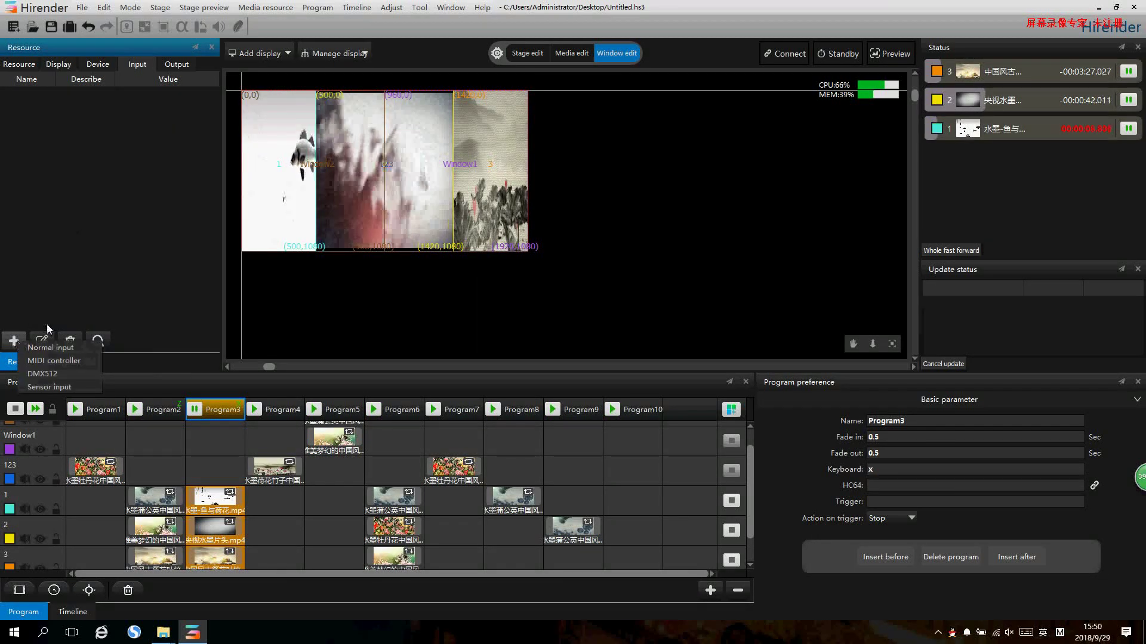
pyautogui.click(64, 362)
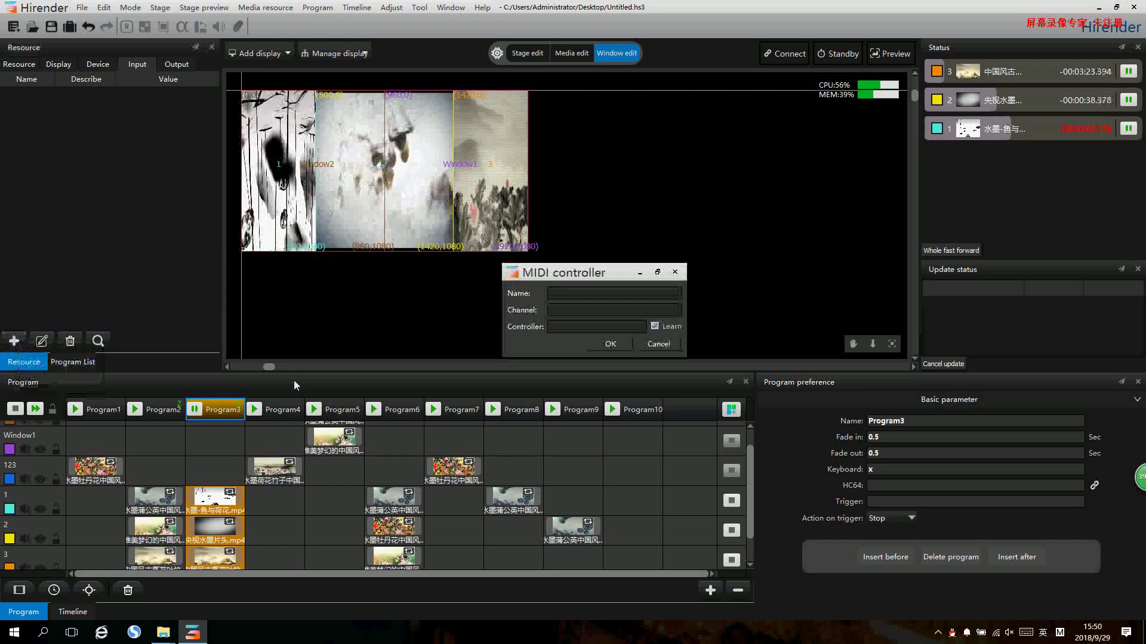
pyautogui.click(564, 295)
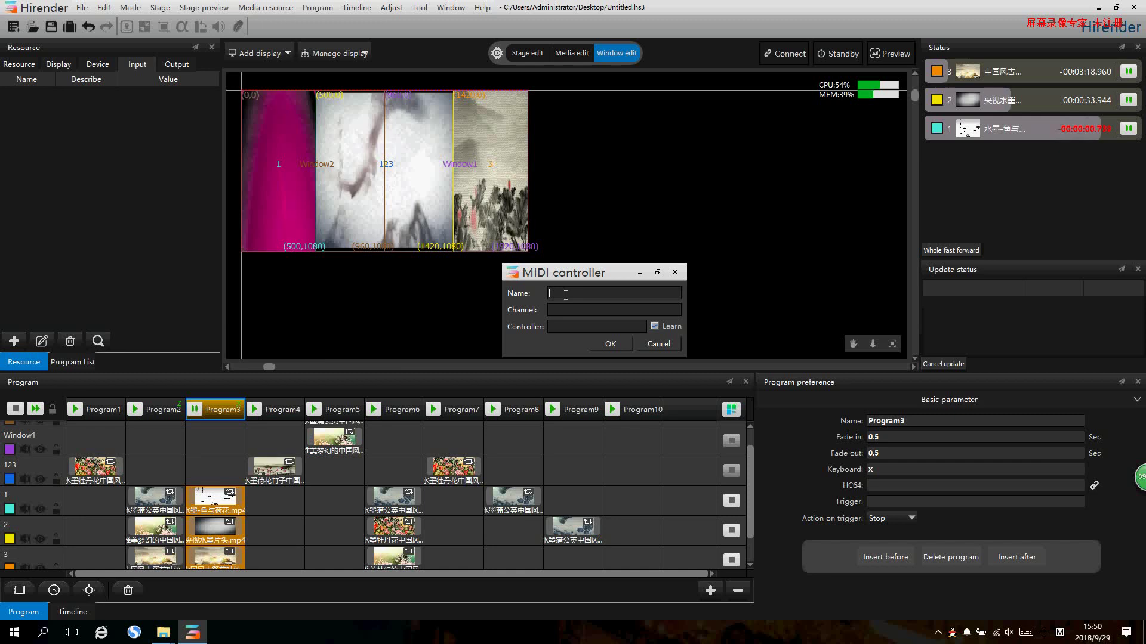
pyautogui.write('qq')
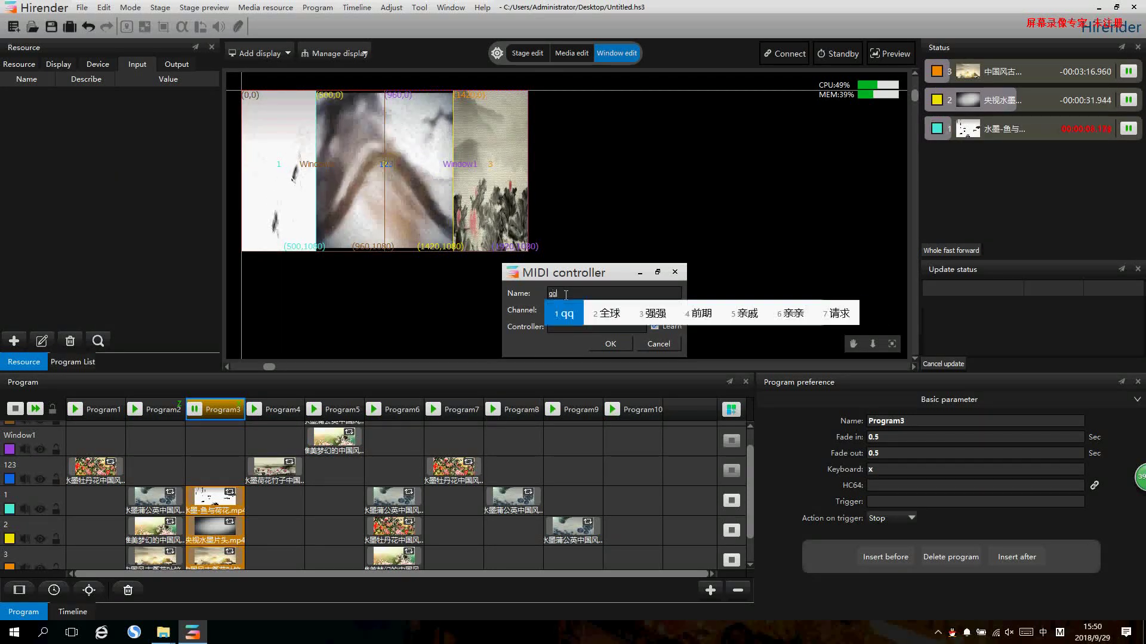
pyautogui.press('shift')
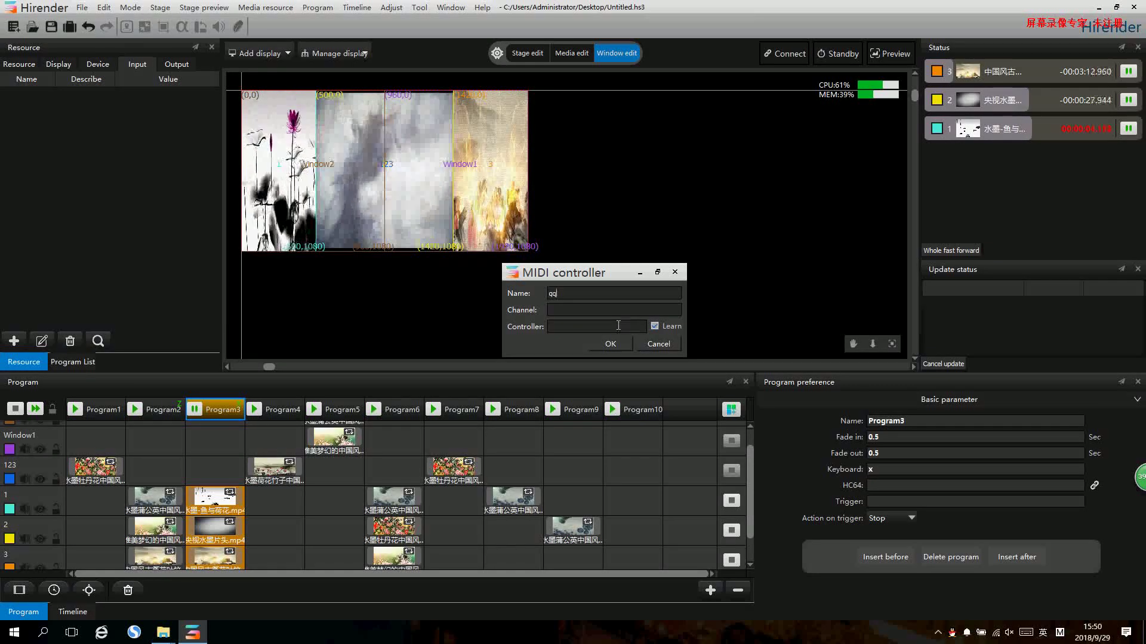
# Set the qq MIDI controller's channel to 4 and its controller number to 2, and create the input
pyautogui.click(577, 309)
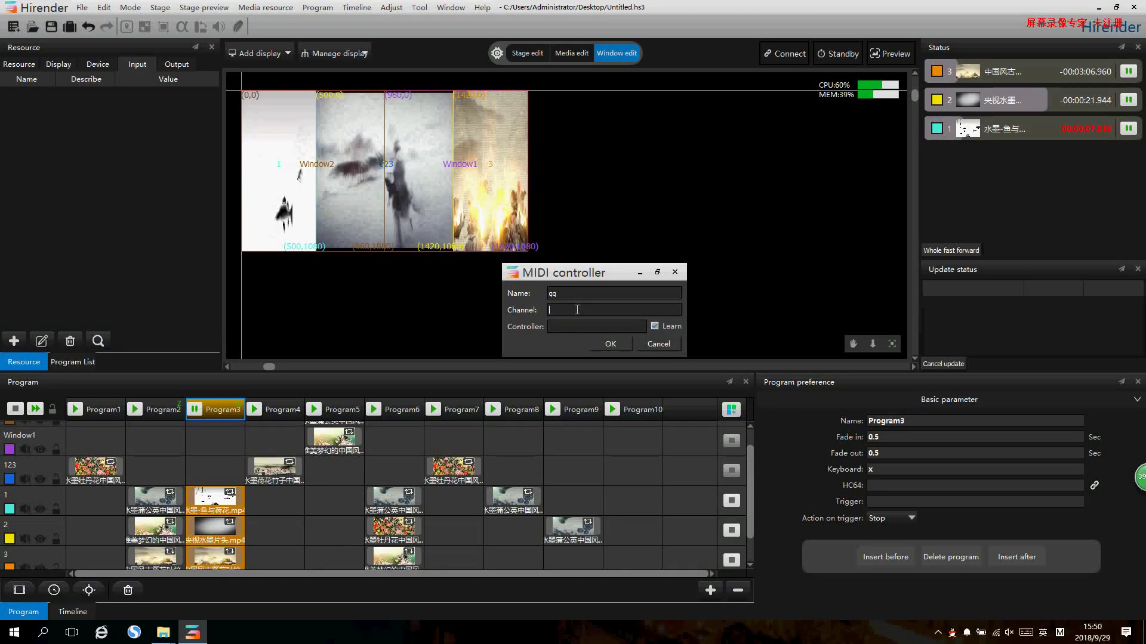
pyautogui.write('4')
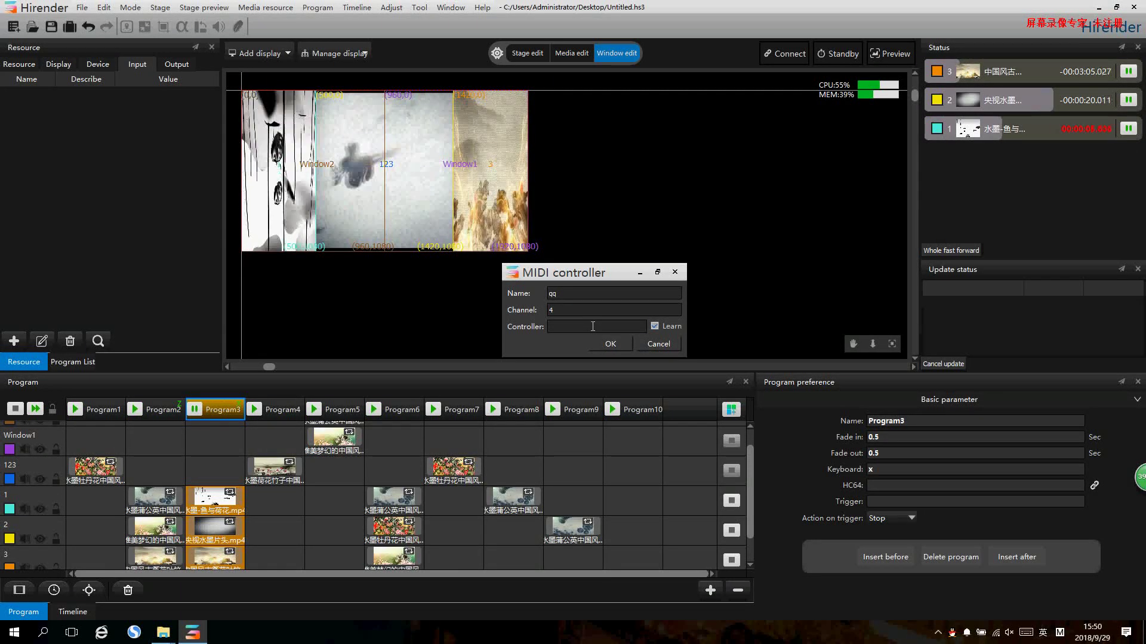
pyautogui.click(592, 326)
pyautogui.write('2')
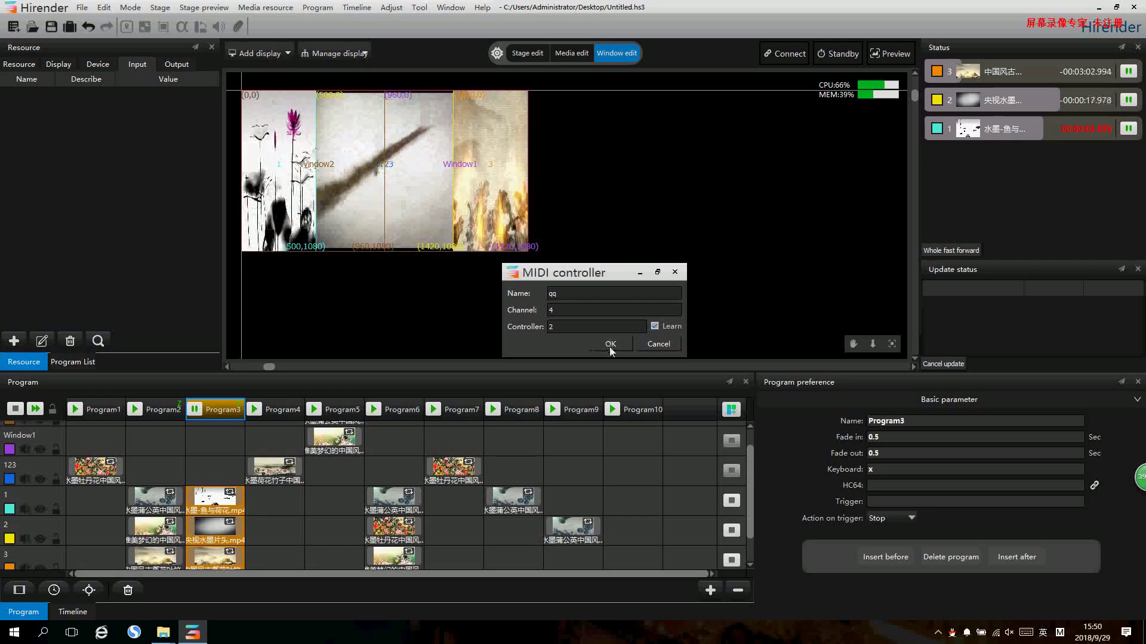
pyautogui.click(610, 344)
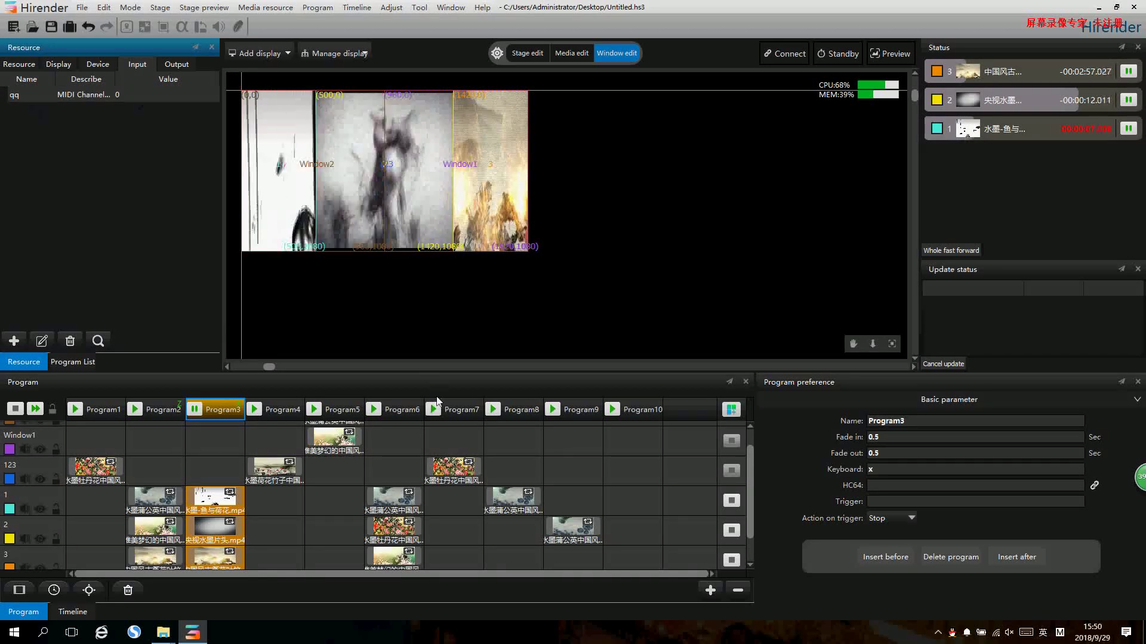
# Set the trigger of Program6 to the qq input
pyautogui.click(401, 410)
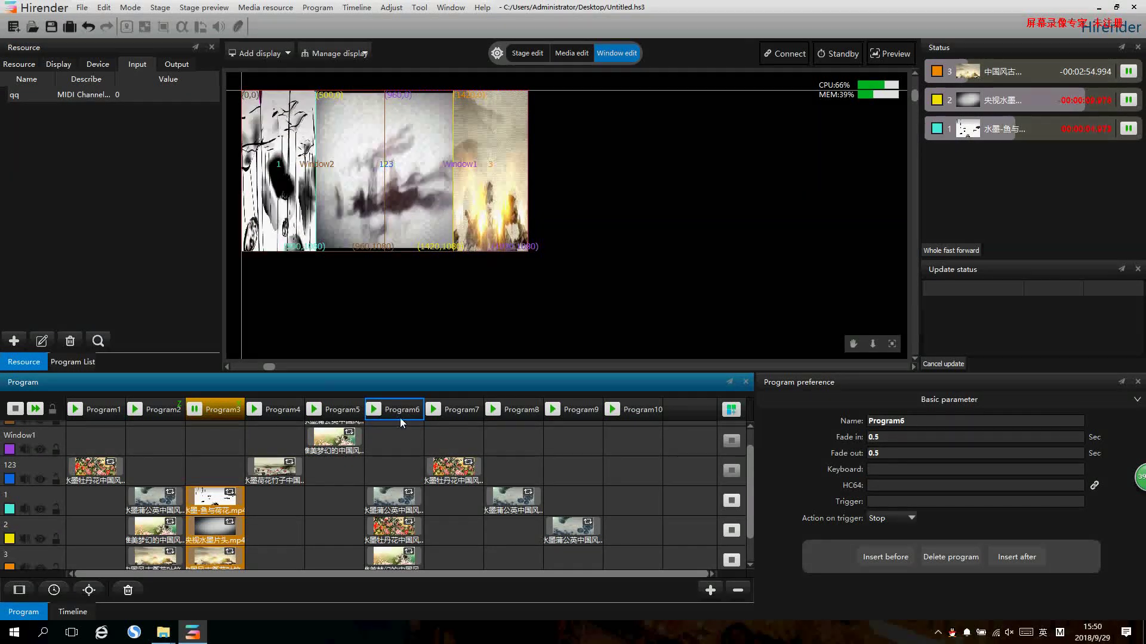
pyautogui.click(889, 506)
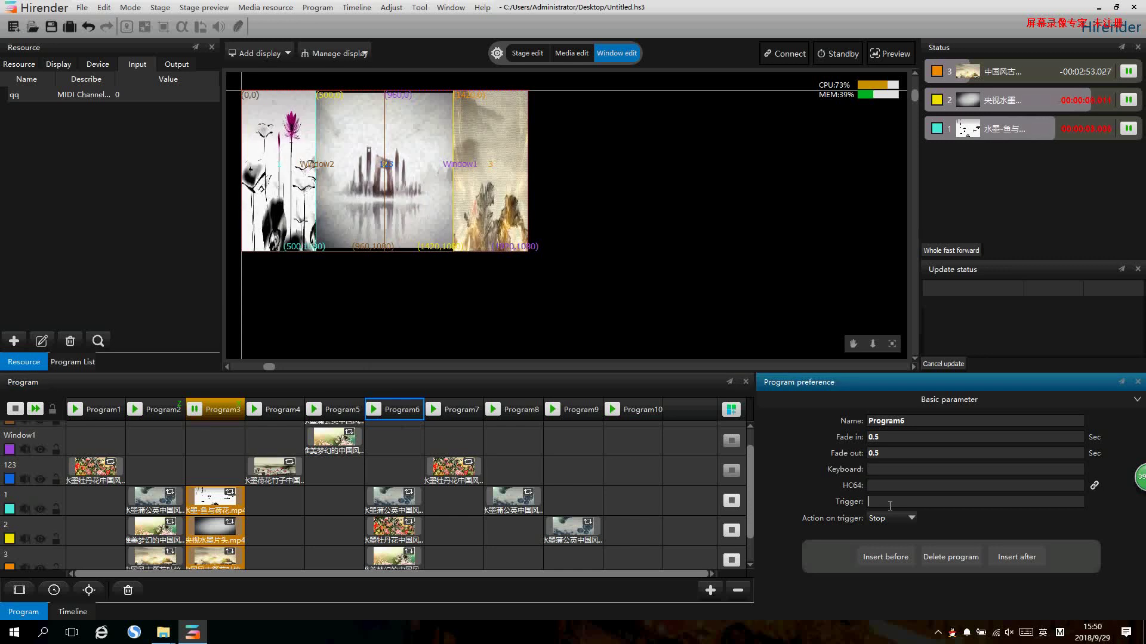
pyautogui.write('qq')
pyautogui.click(308, 380)
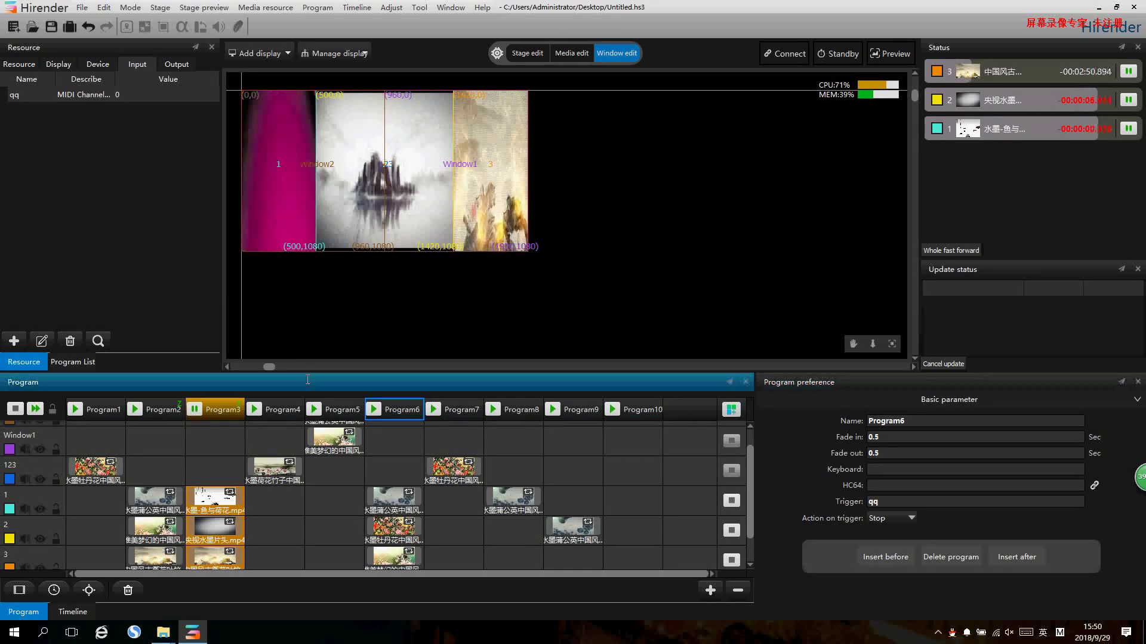
# Test the qq trigger on Program6 by raising the input's value and returning it to 0
pyautogui.click(166, 96)
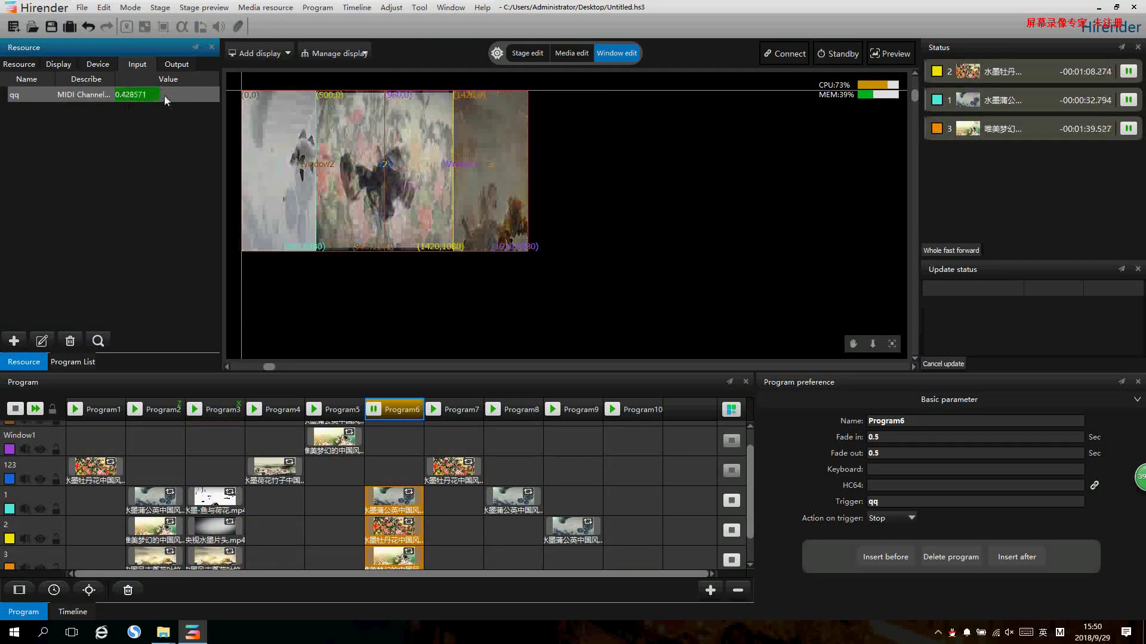
pyautogui.moveTo(167, 96); pyautogui.dragTo(173, 96)
pyautogui.moveTo(184, 96); pyautogui.dragTo(192, 95)
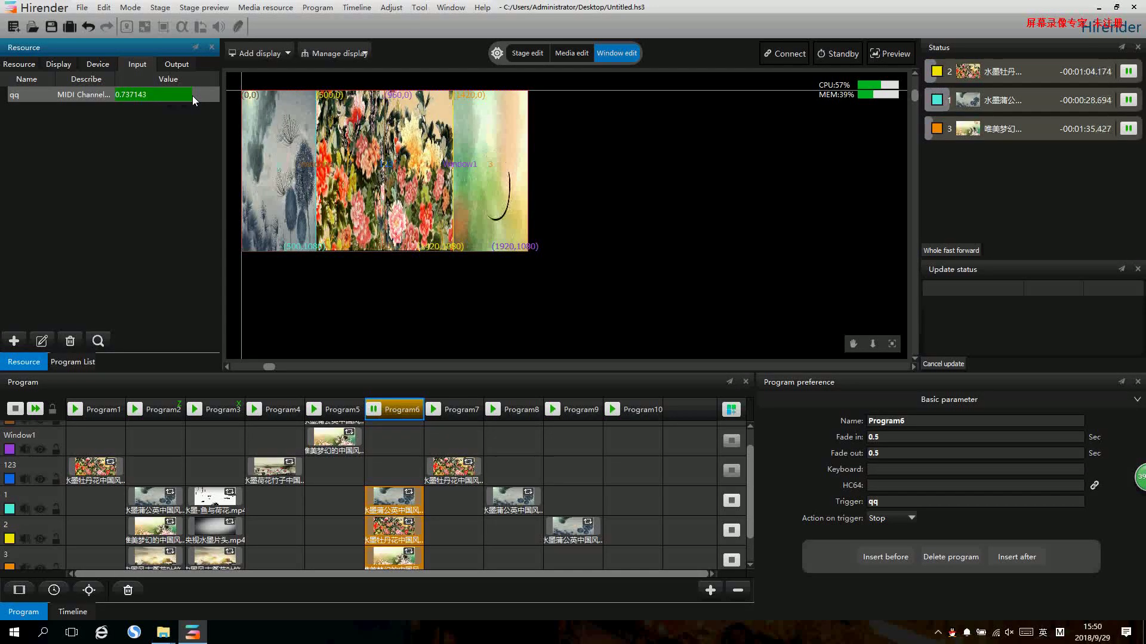
pyautogui.moveTo(192, 96); pyautogui.dragTo(101, 92)
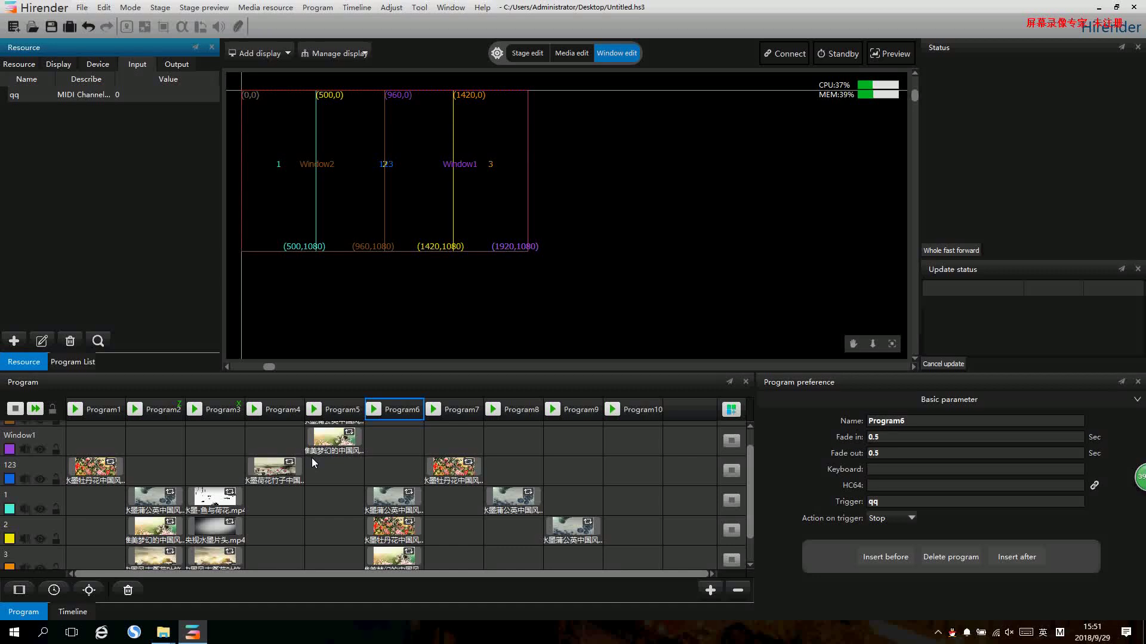
# Play Program2 and view the node preferences of the clip in Program1
pyautogui.click(141, 410)
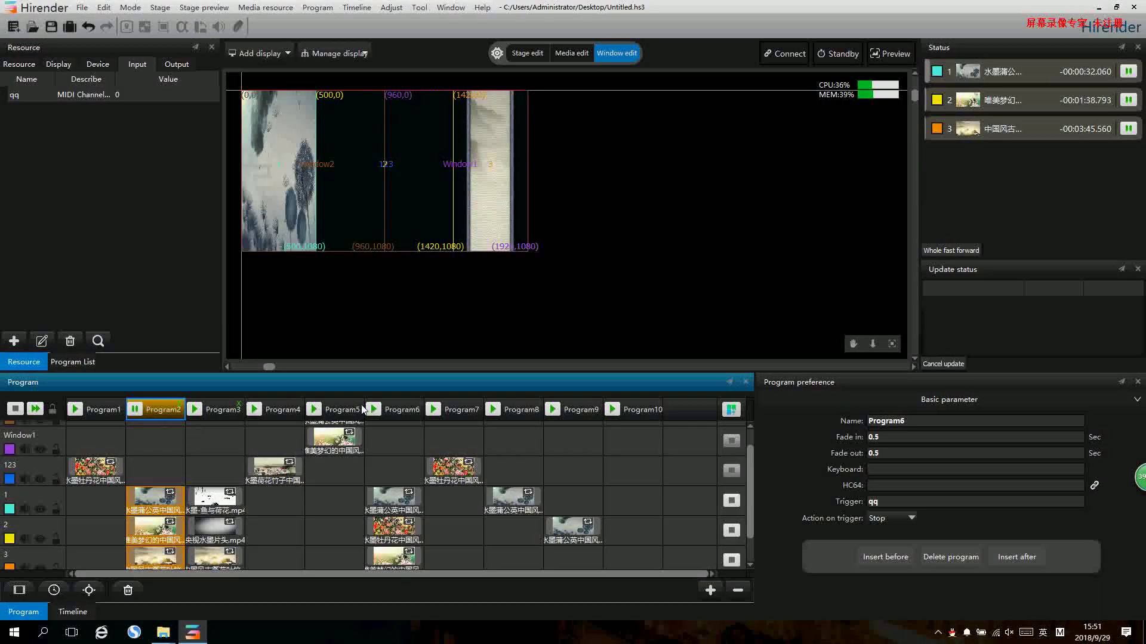
pyautogui.click(99, 473)
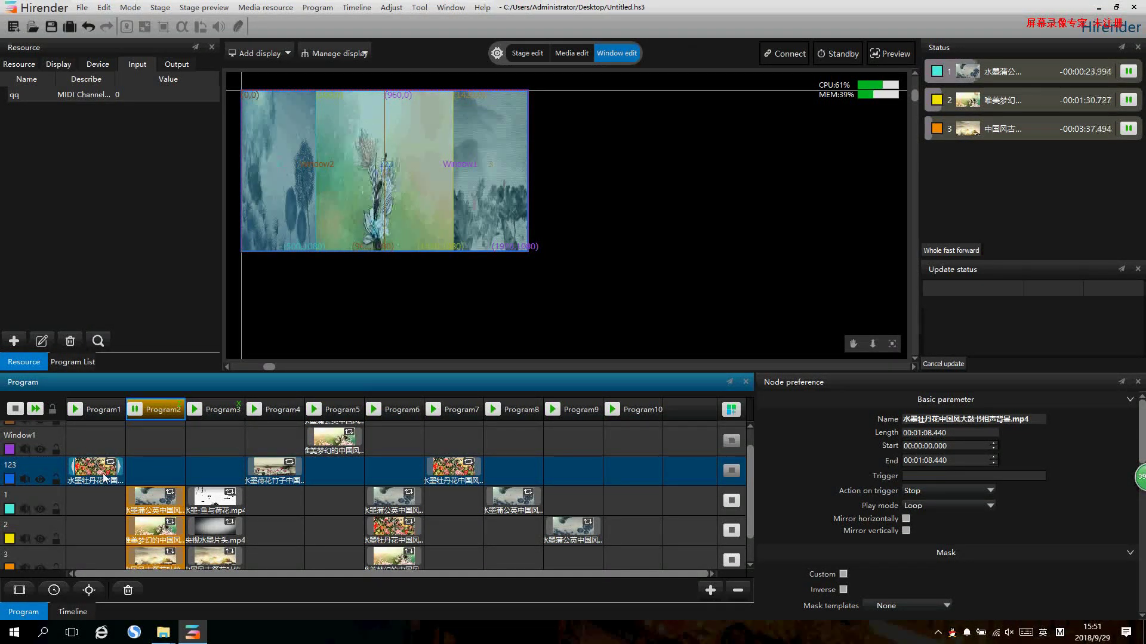
# Set the play mode of Program3's 水墨-鱼与荷花.mp4 clip to jump to Program8, and play Program3 to test it
pyautogui.scroll(-1, 228, 492)
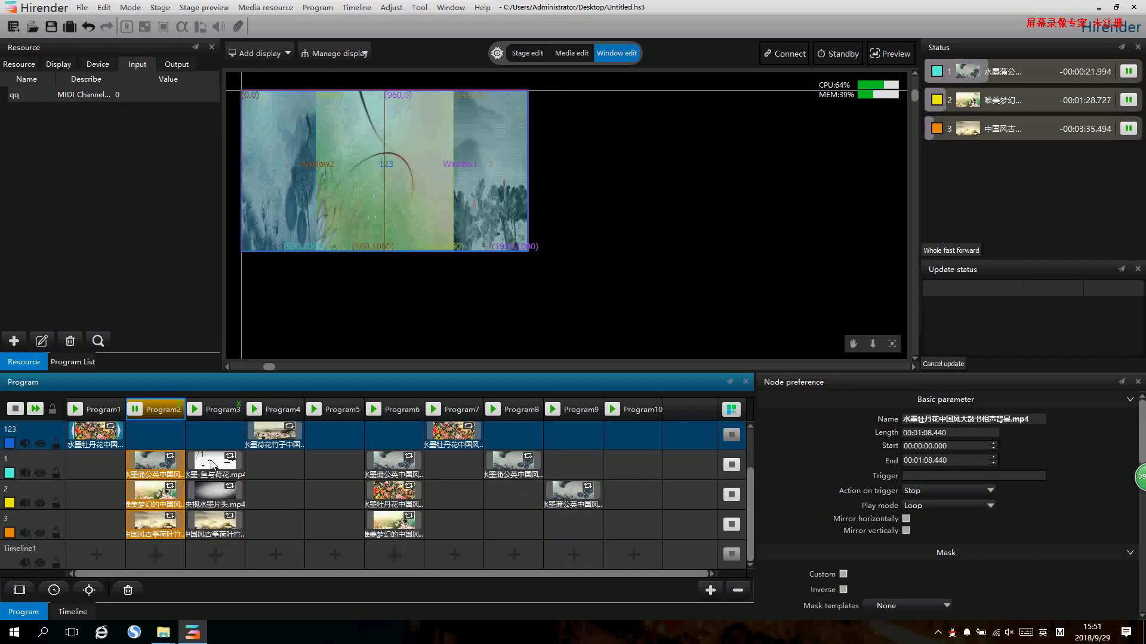
pyautogui.click(217, 463)
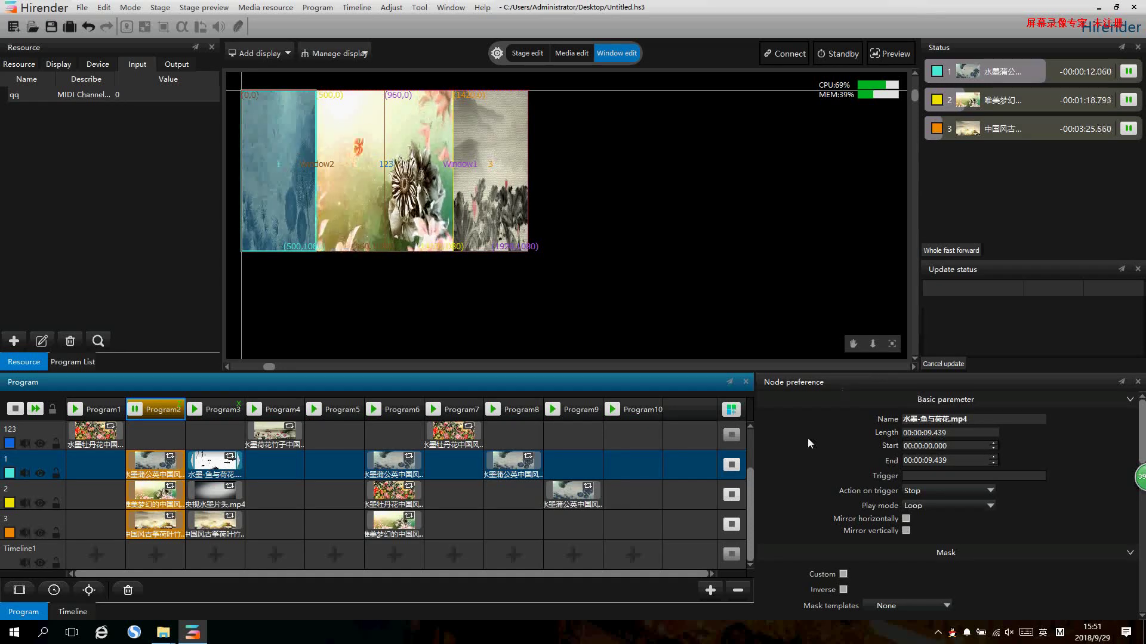
pyautogui.click(958, 505)
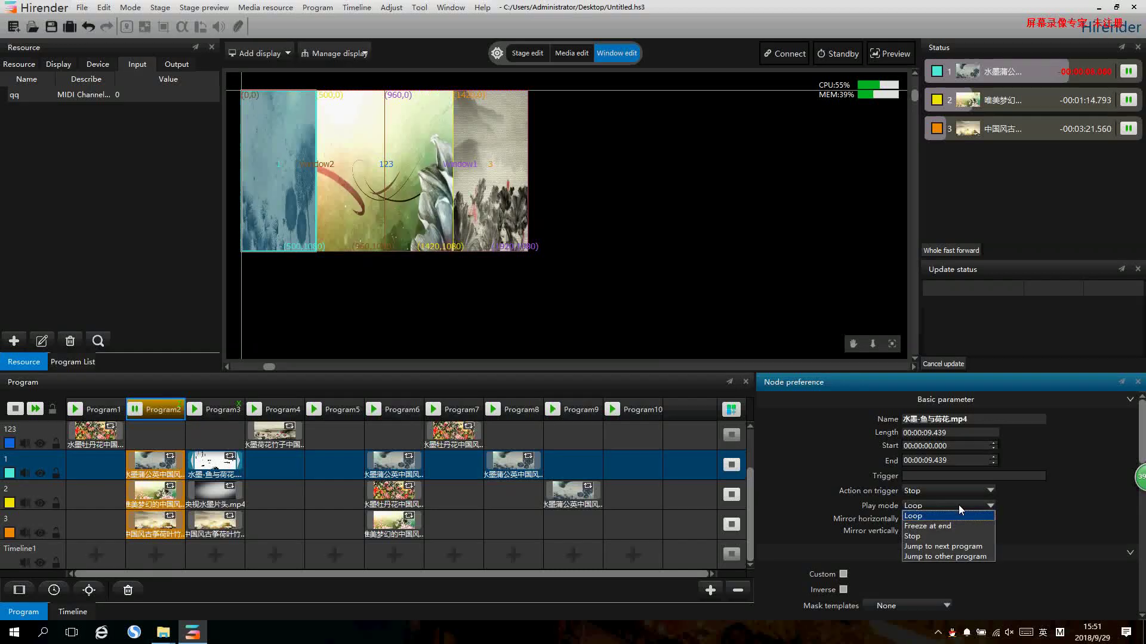
pyautogui.click(963, 557)
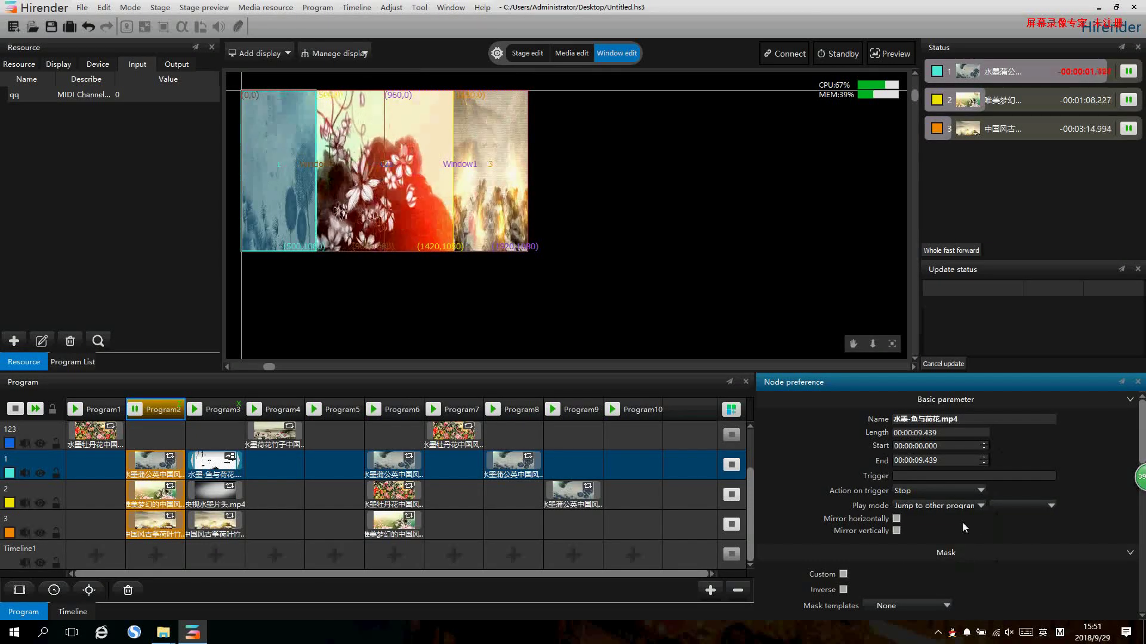
pyautogui.click(1025, 505)
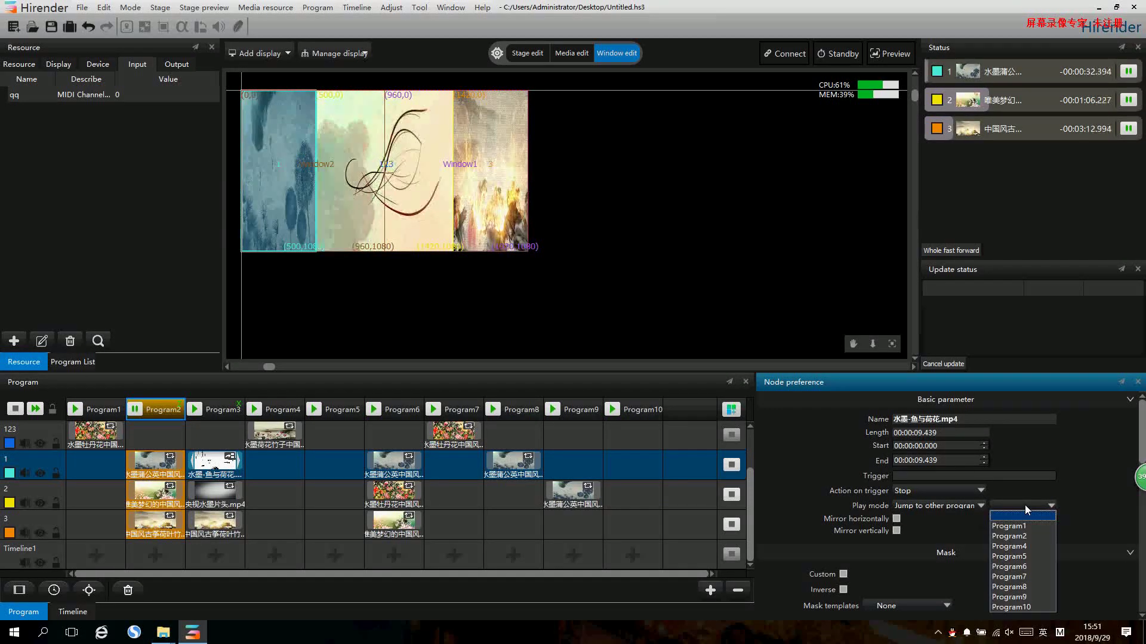
pyautogui.click(1018, 588)
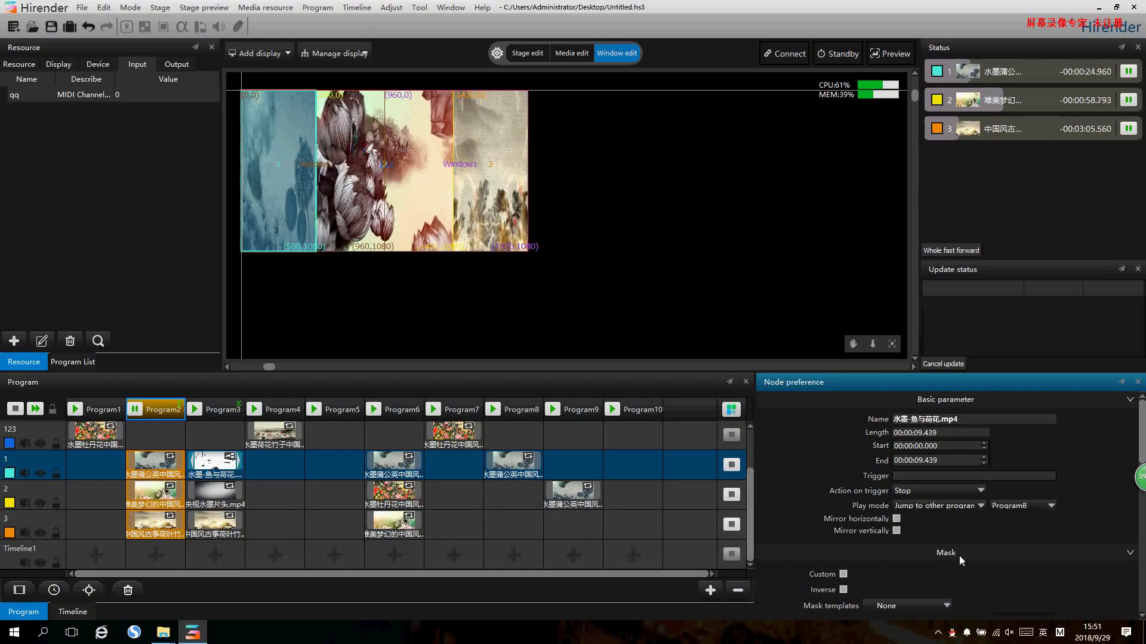
pyautogui.click(196, 410)
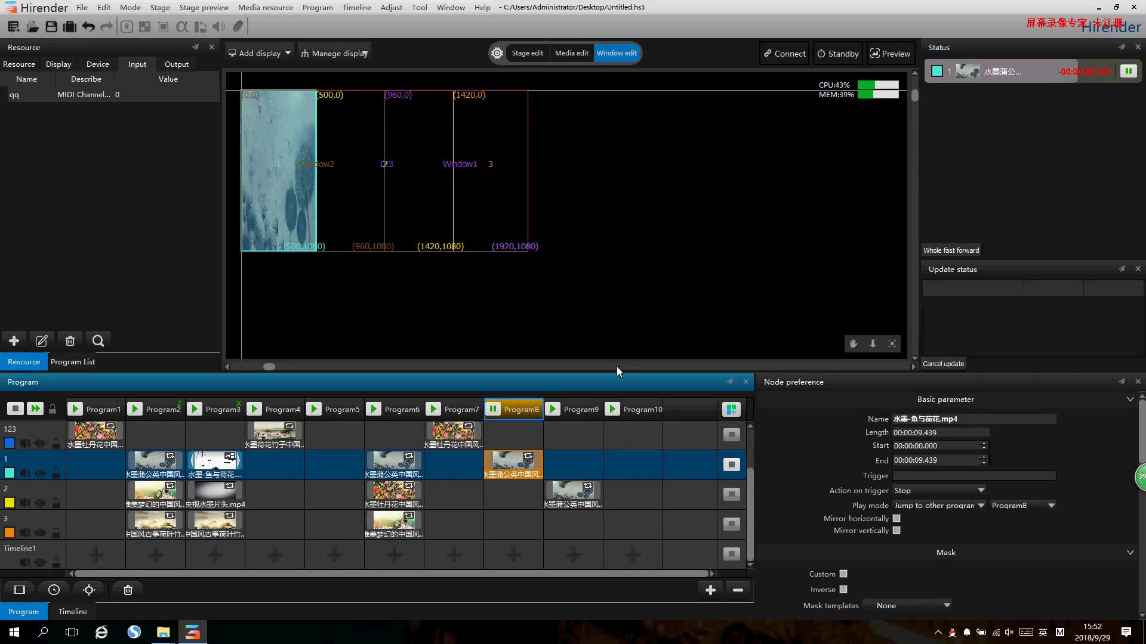
# Check window 1's basic parameters, and view the Local display's general properties in stage editing mode
pyautogui.click(469, 322)
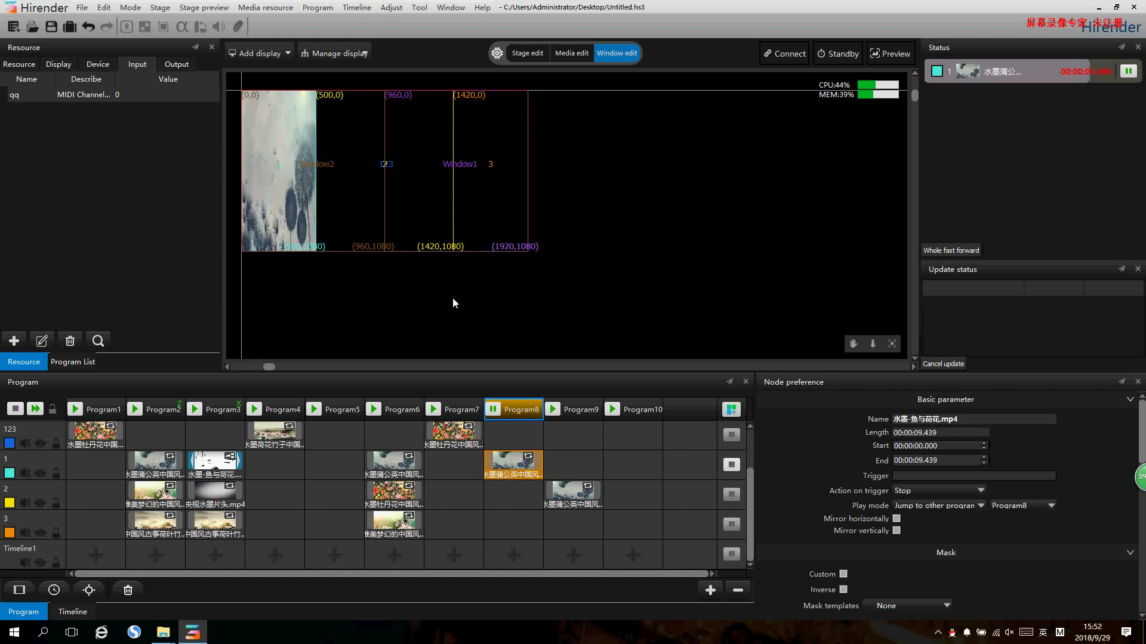
pyautogui.rightClick(320, 162)
pyautogui.click(263, 127)
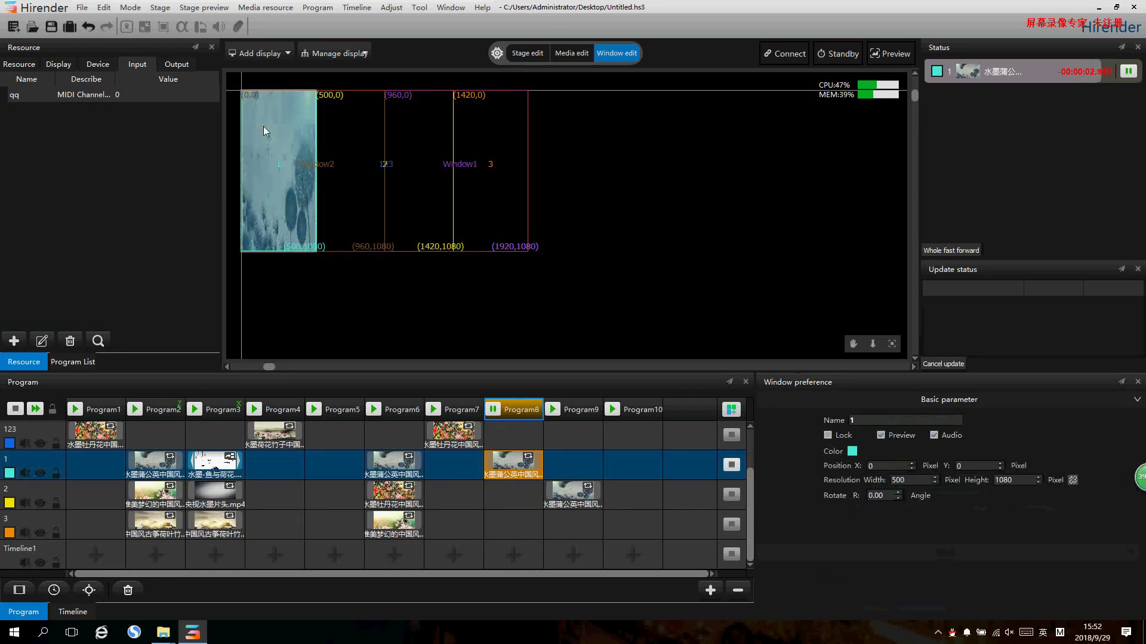
pyautogui.click(524, 55)
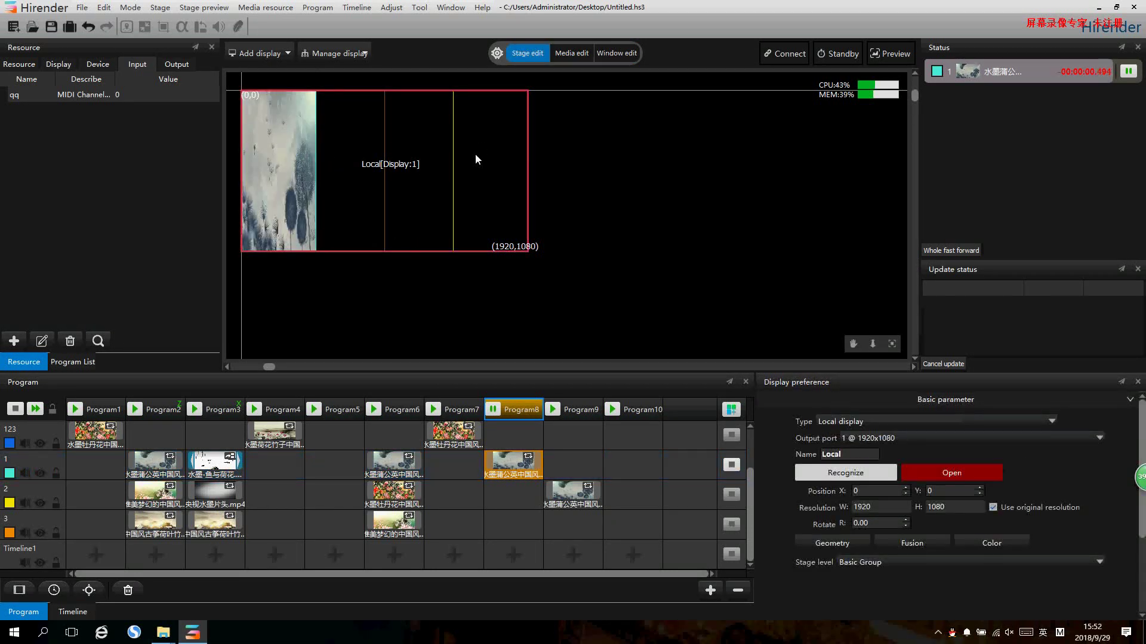
pyautogui.doubleClick(328, 163)
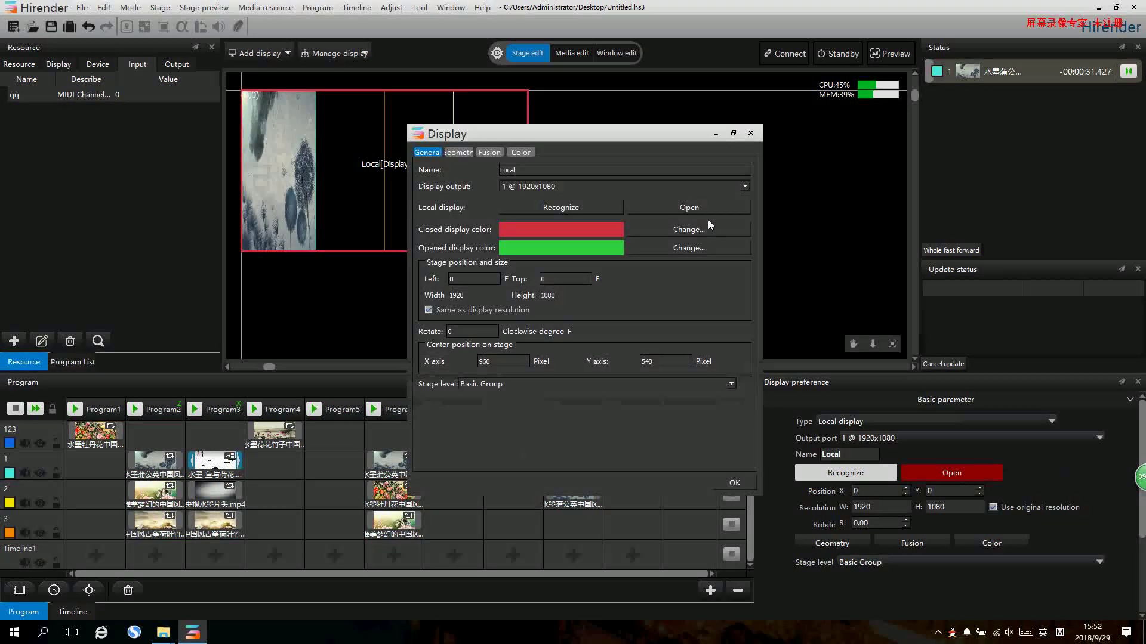
pyautogui.click(750, 141)
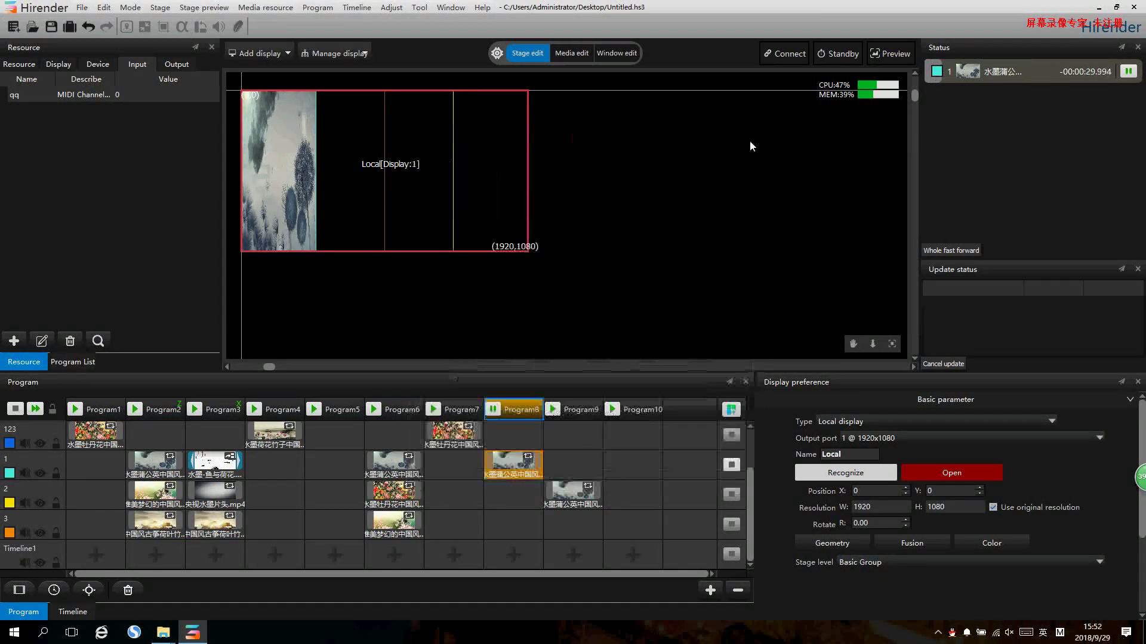
pyautogui.rightClick(600, 211)
pyautogui.click(621, 160)
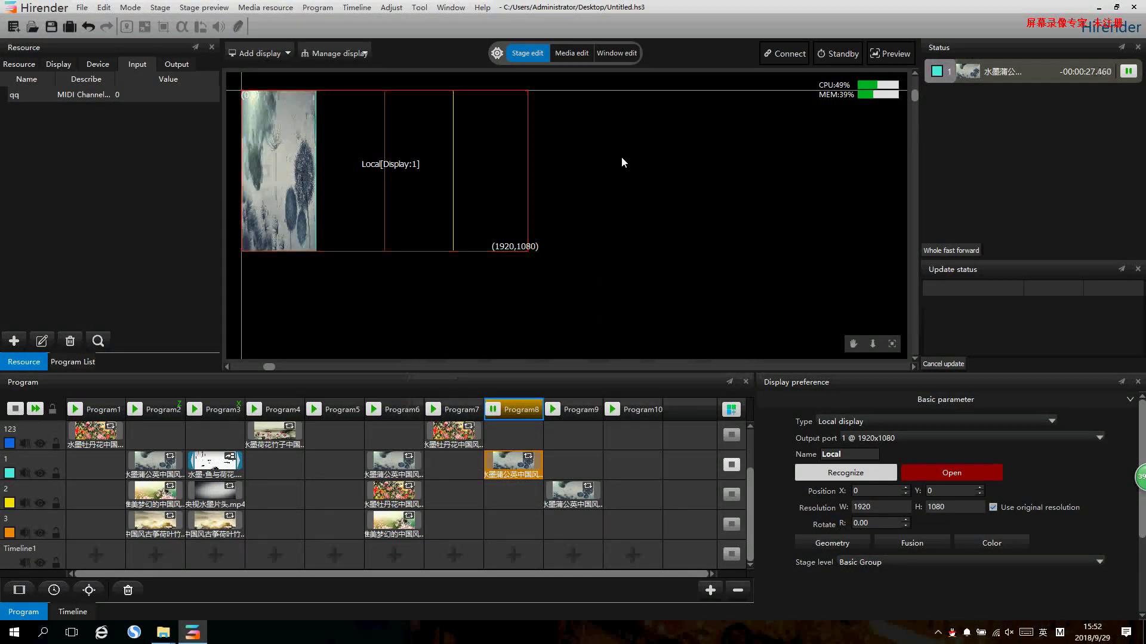